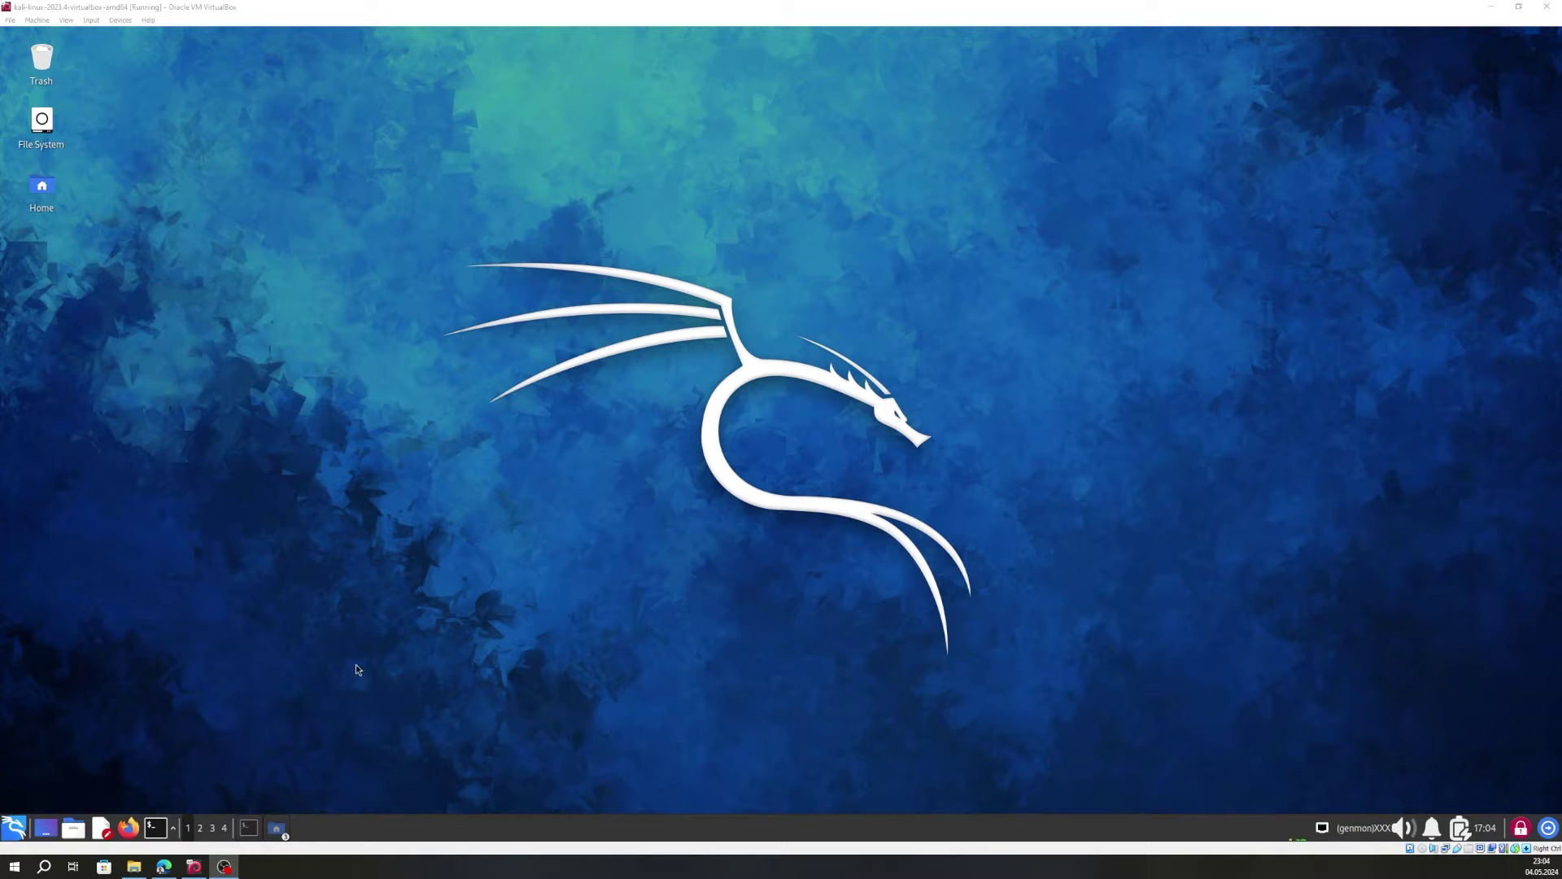
Search the Kali Whisker menu for 'task' to list Task Manager.
click(14, 828)
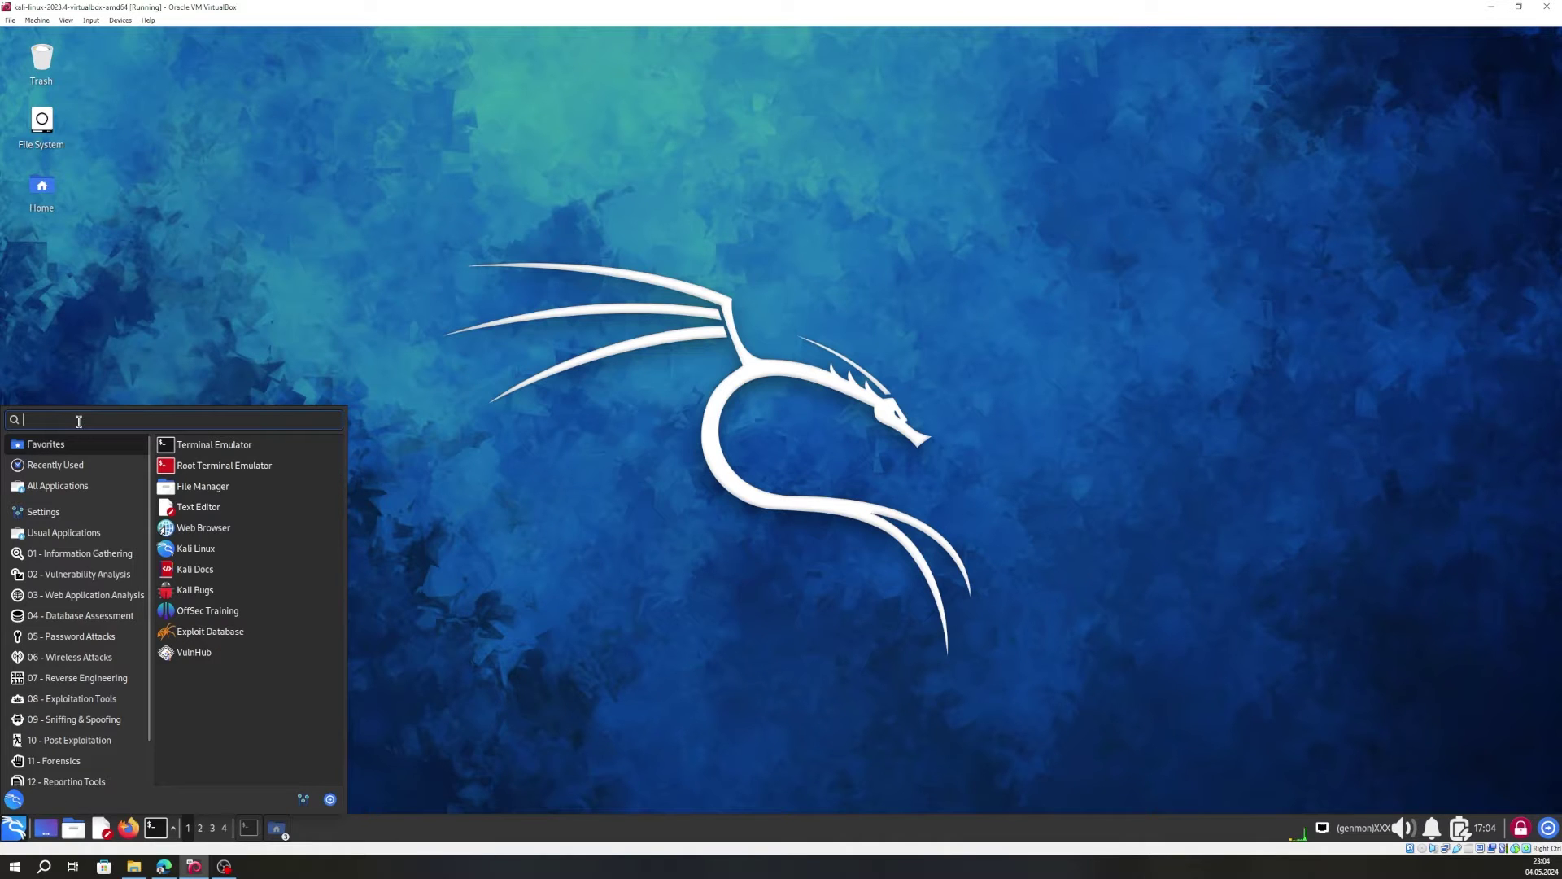
text(task)
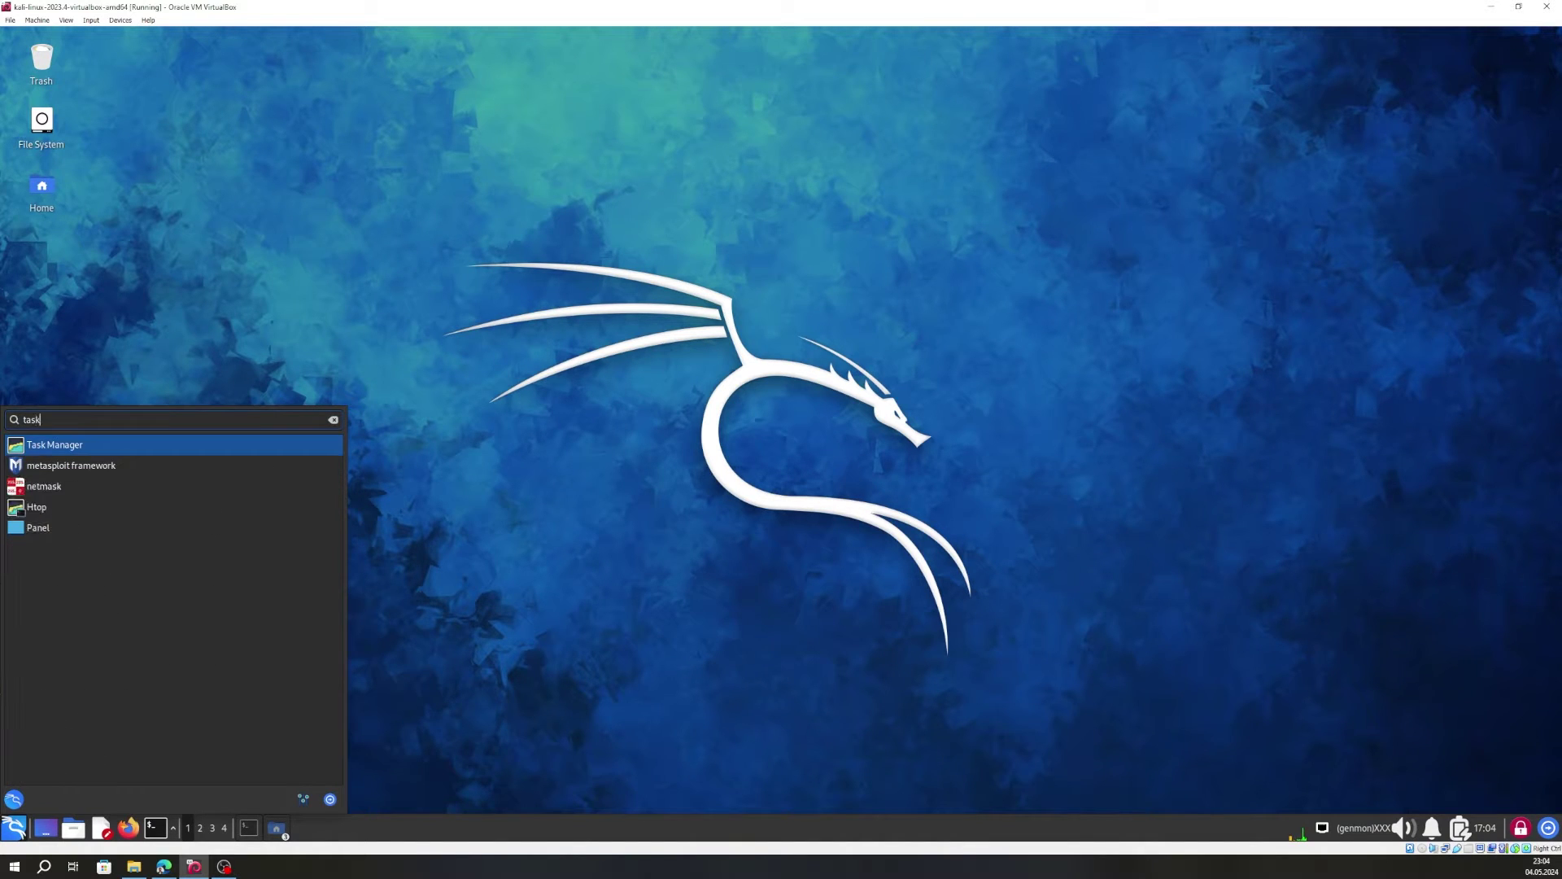
Launch Task Manager from the search results and position its window at the desktop centre.
click(125, 453)
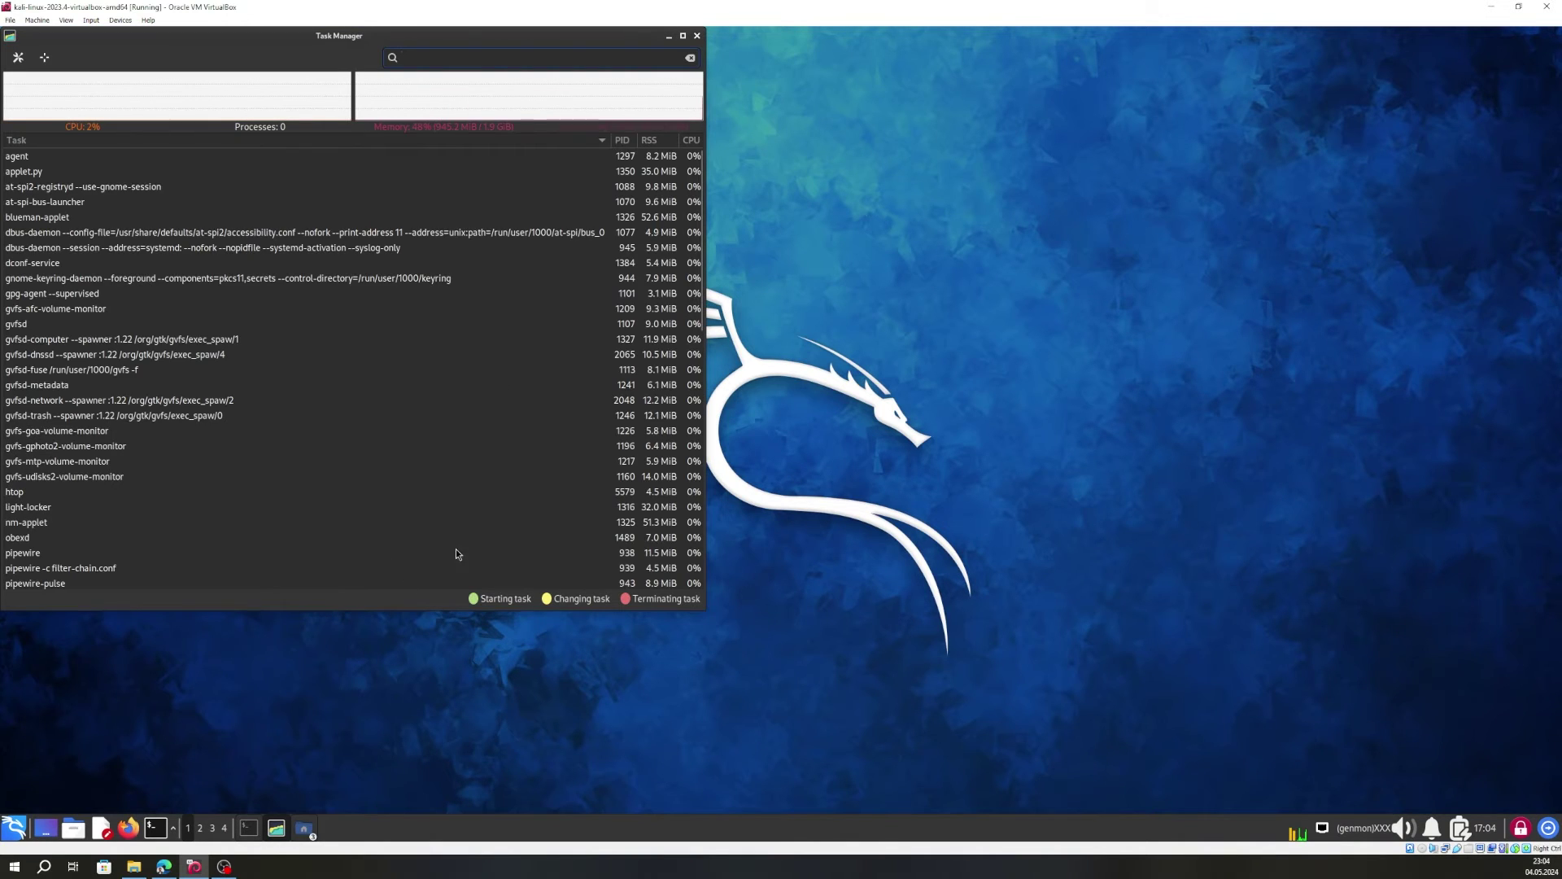
drag(439, 7, 475, 62)
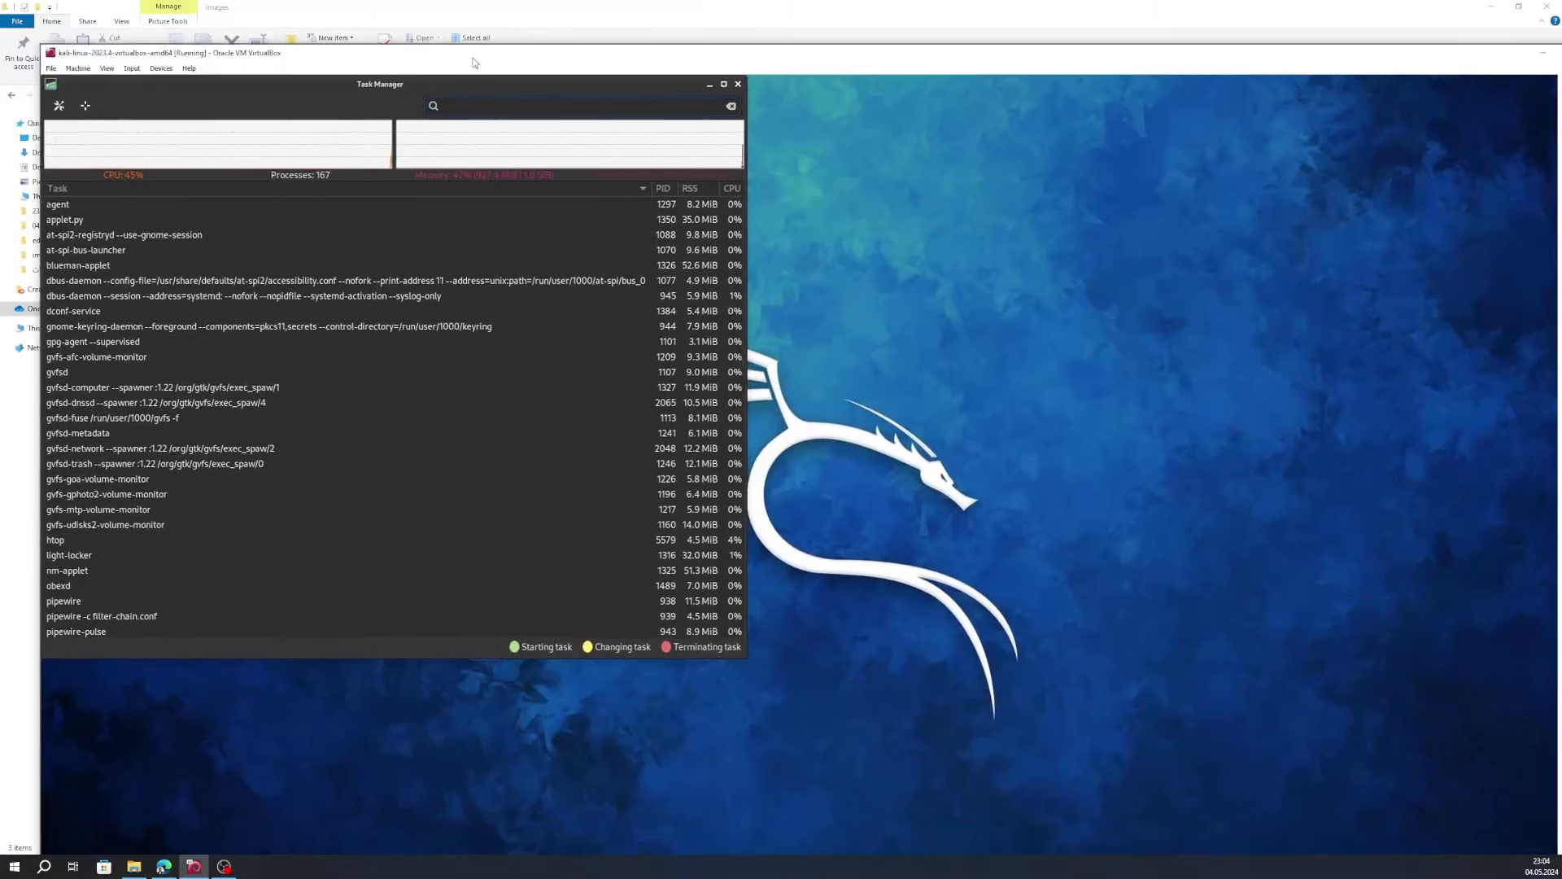
double_click(475, 62)
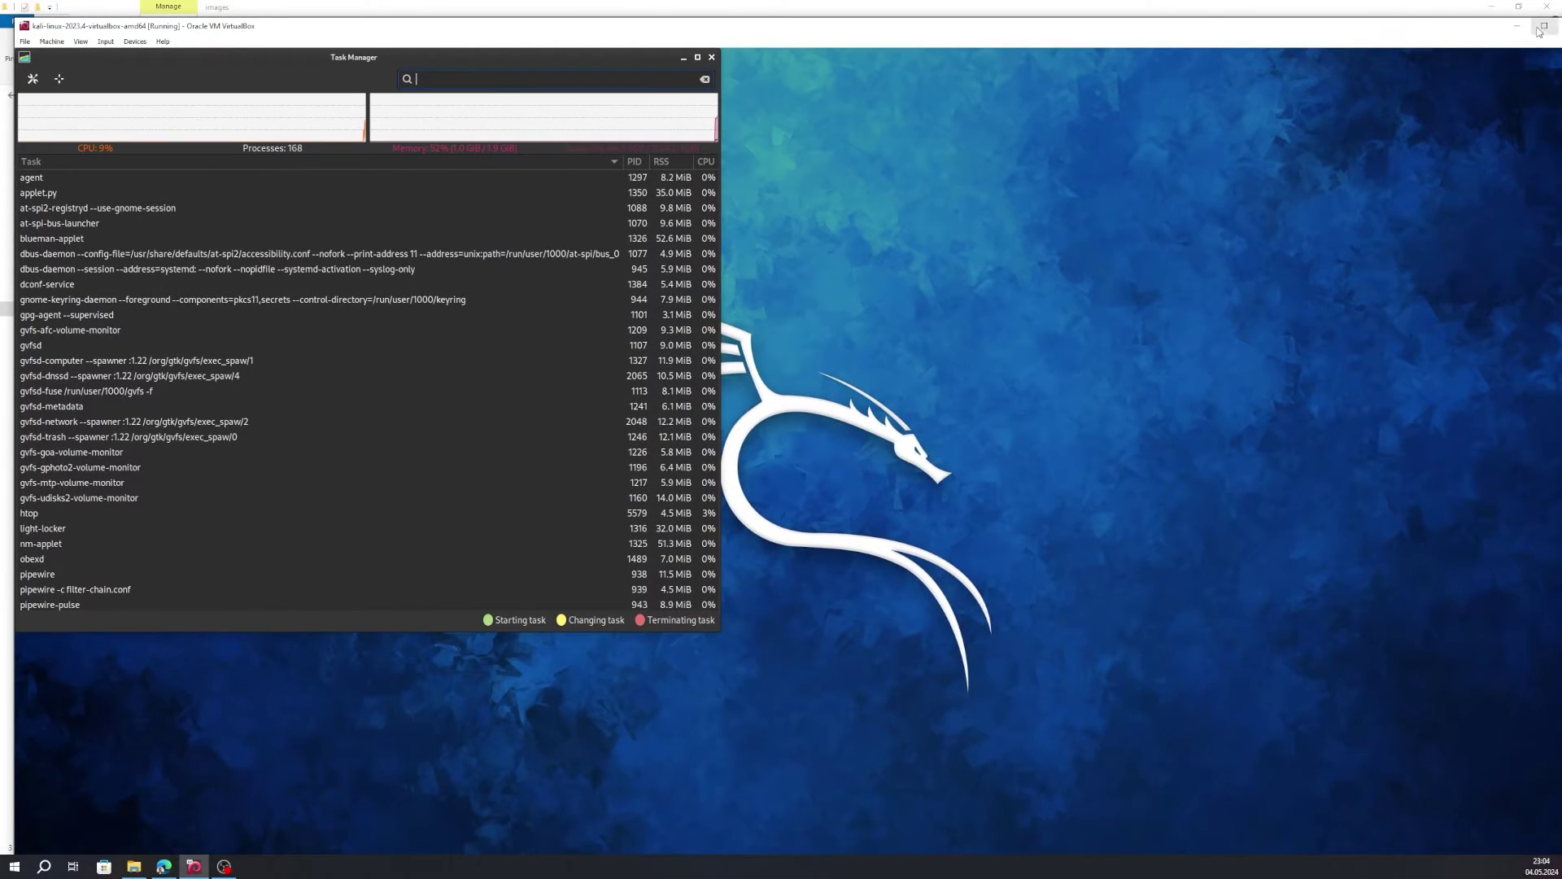
drag(427, 39, 711, 103)
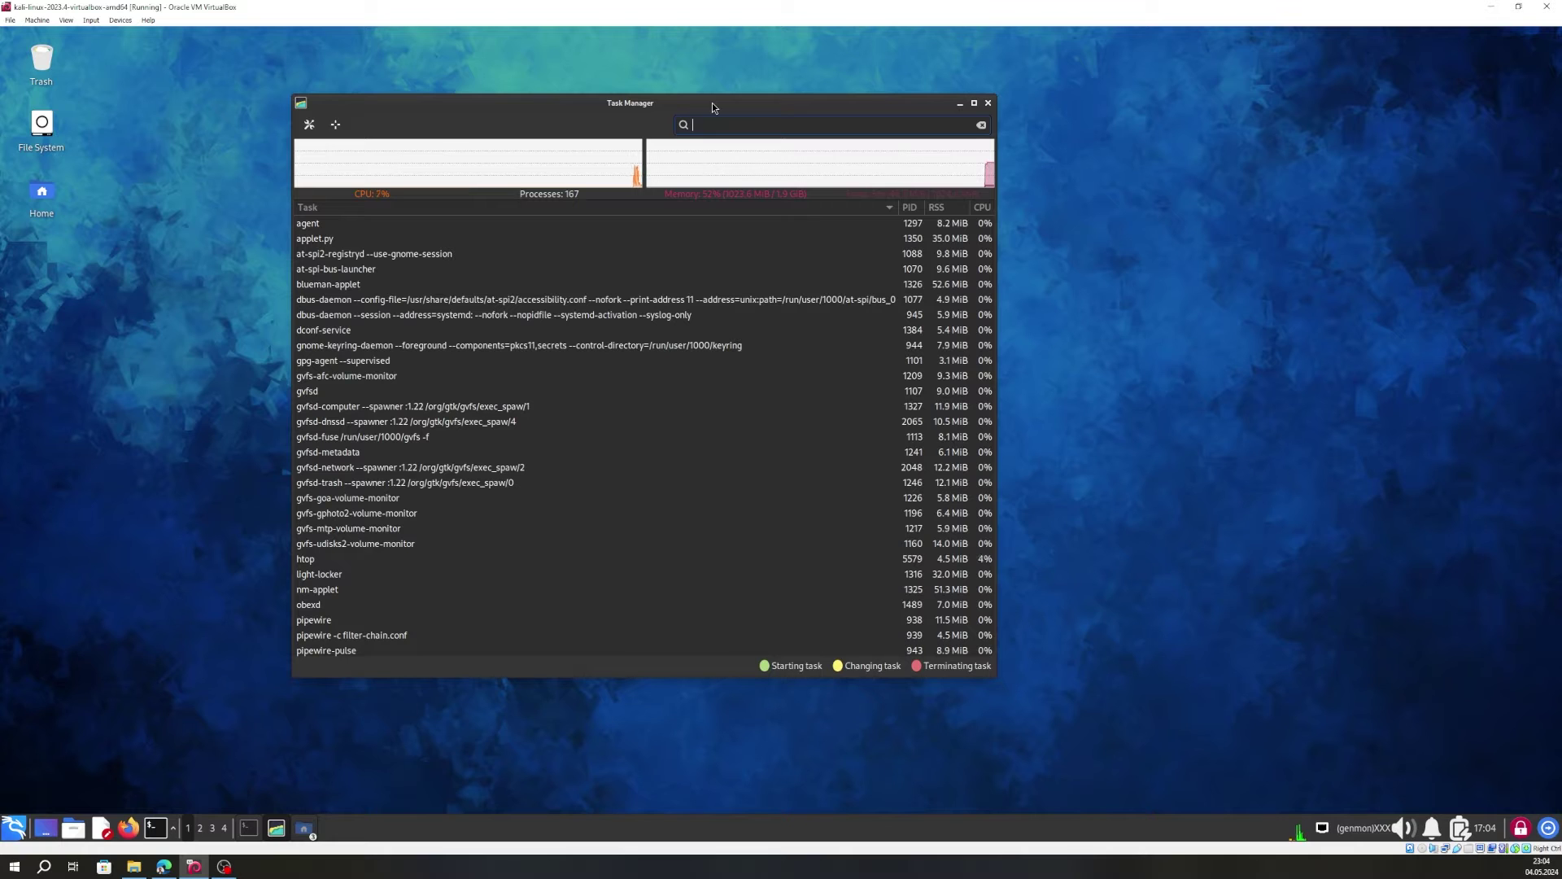
drag(711, 103, 746, 95)
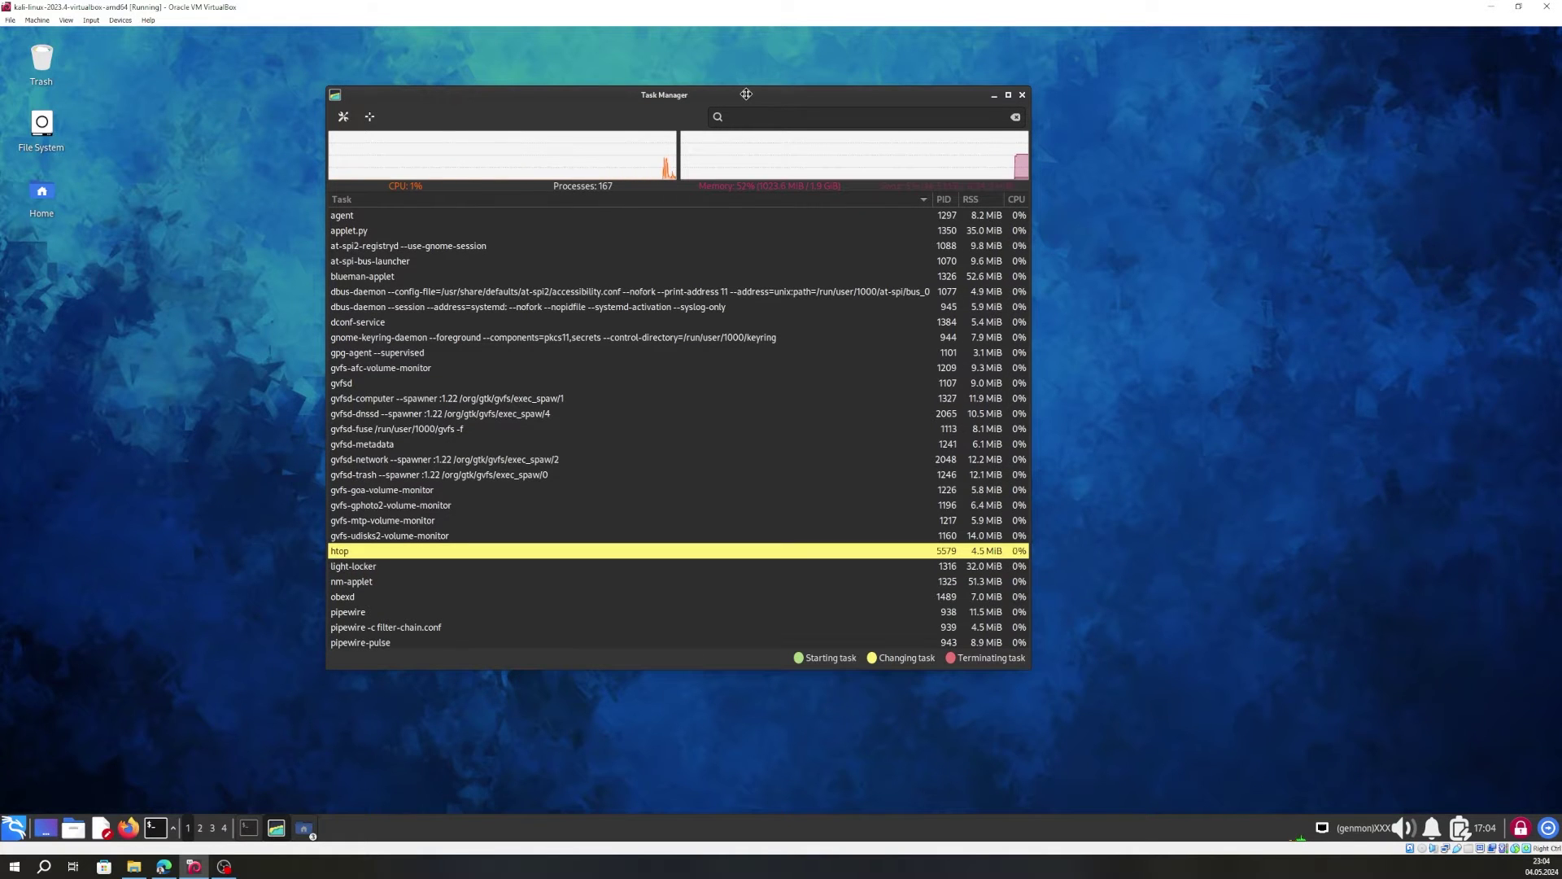
Identify the taskbar panel's process as xfce4-panel, PID 5325, using 50.0 MiB RSS.
click(370, 116)
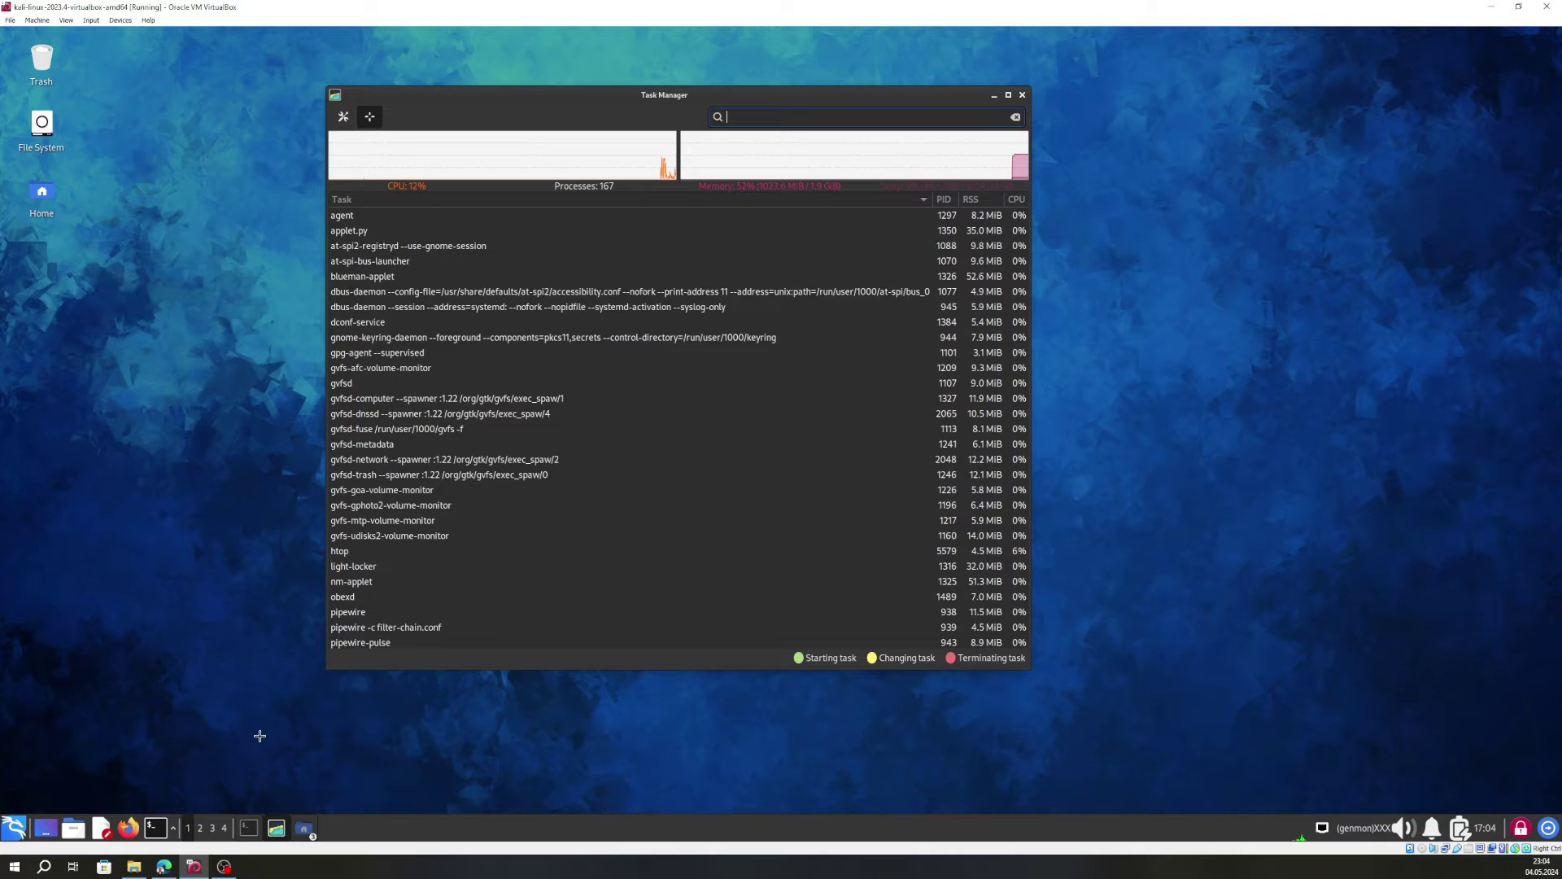
click(156, 826)
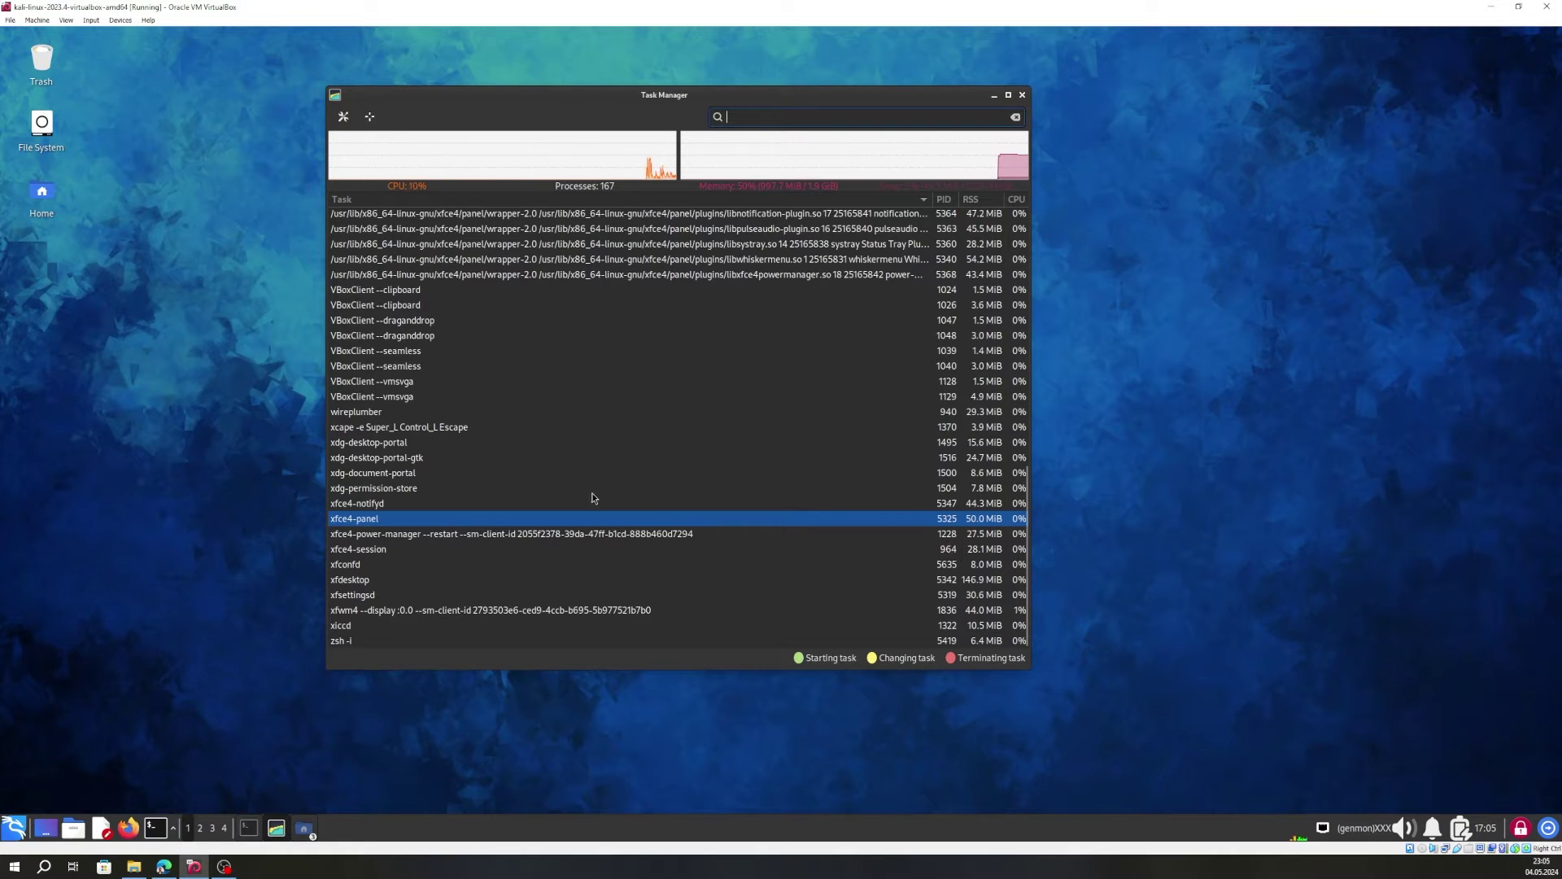
In Task Manager settings, try showing all processes and application icons, leaving both off.
click(346, 118)
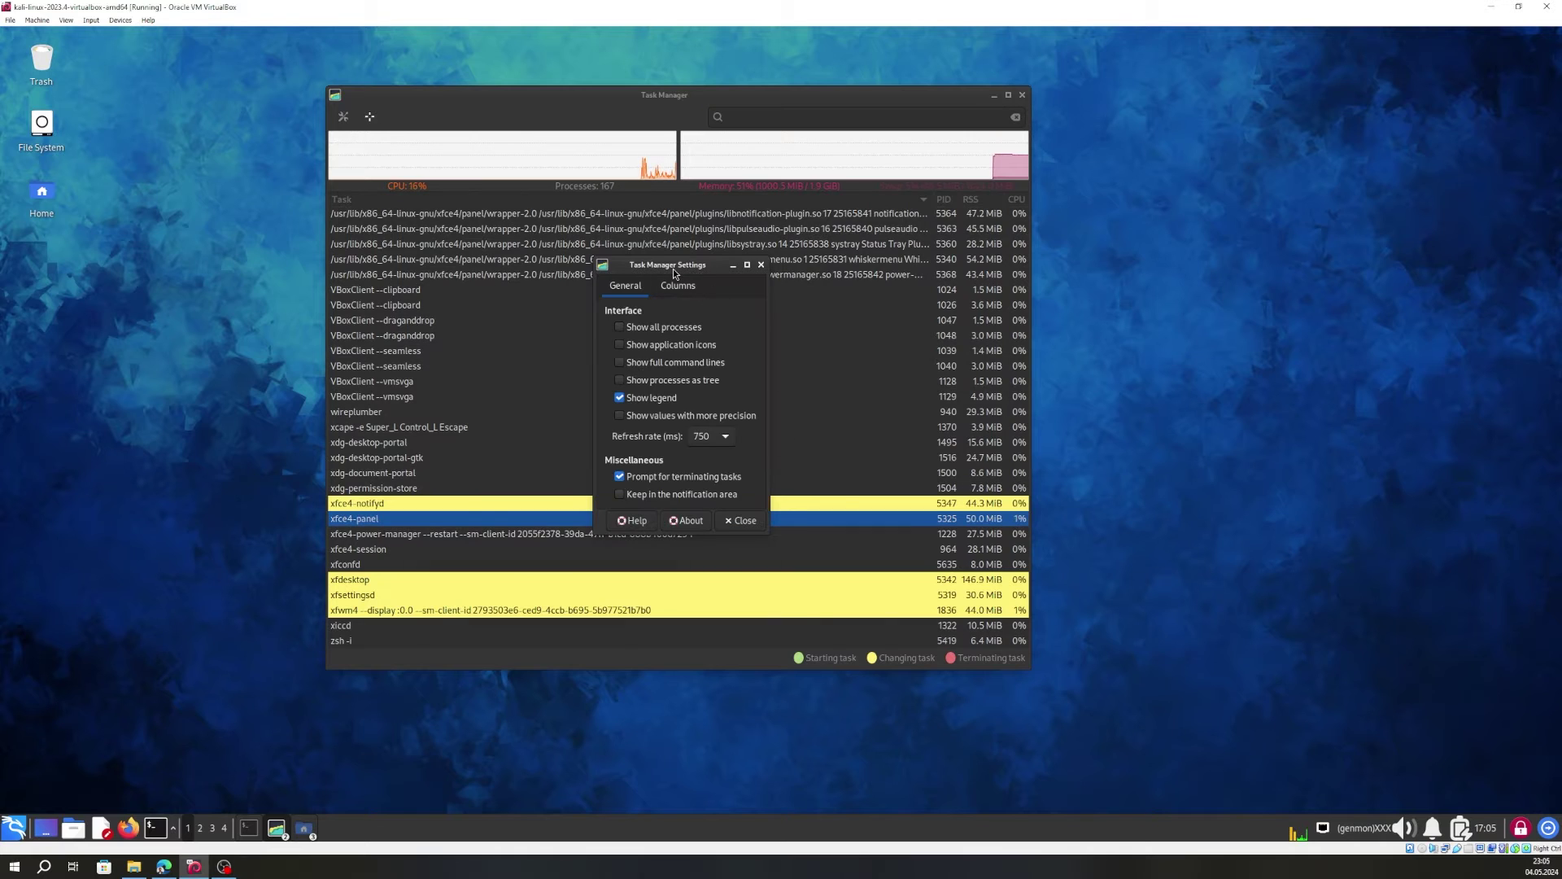
drag(673, 272, 638, 251)
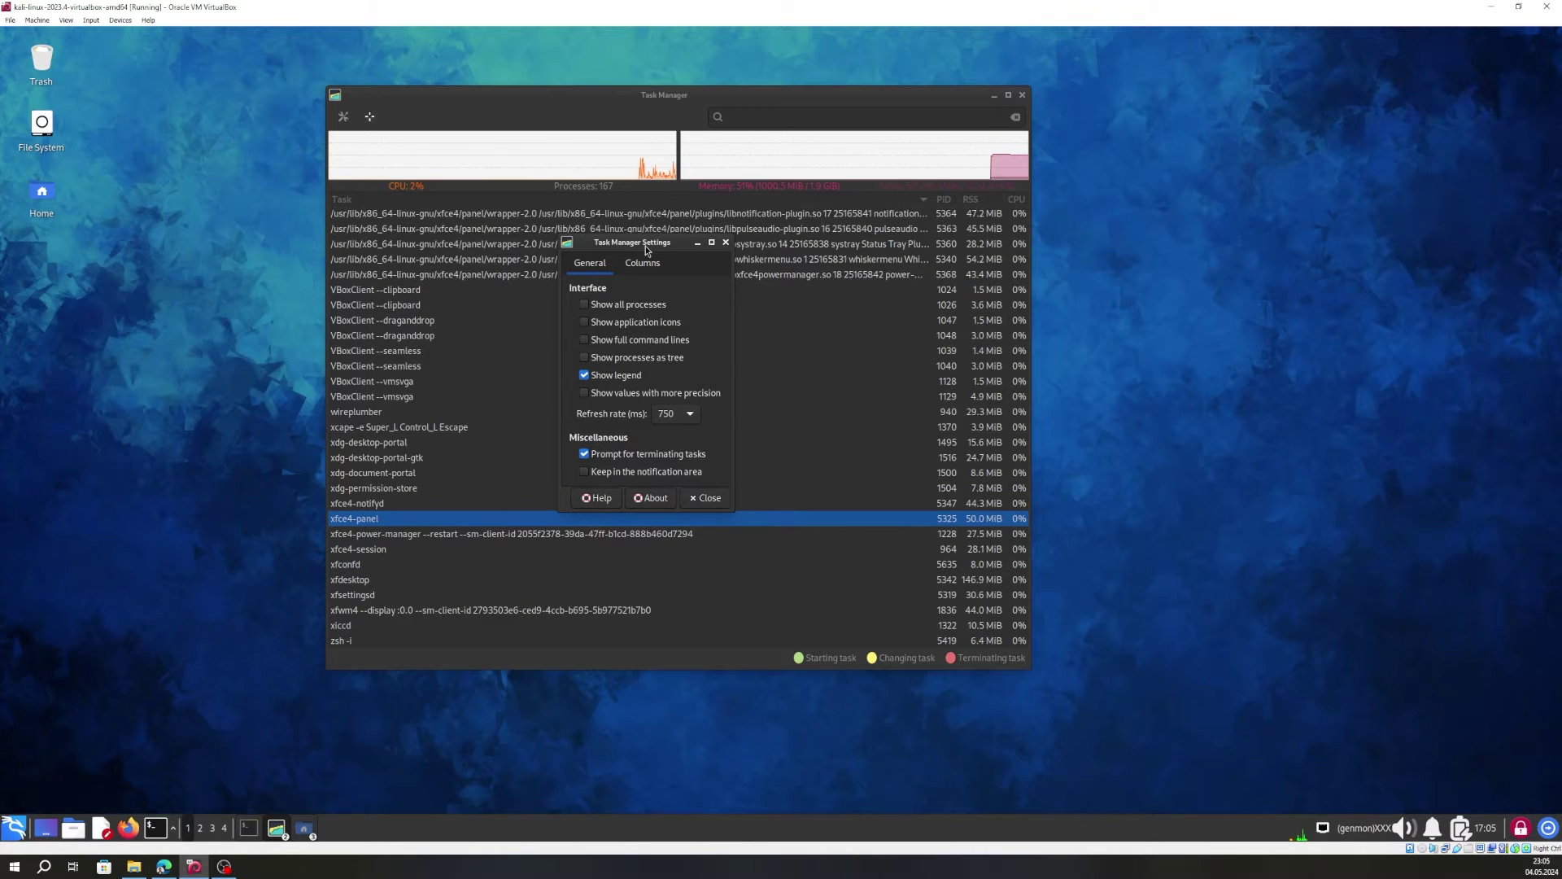
drag(646, 246, 631, 243)
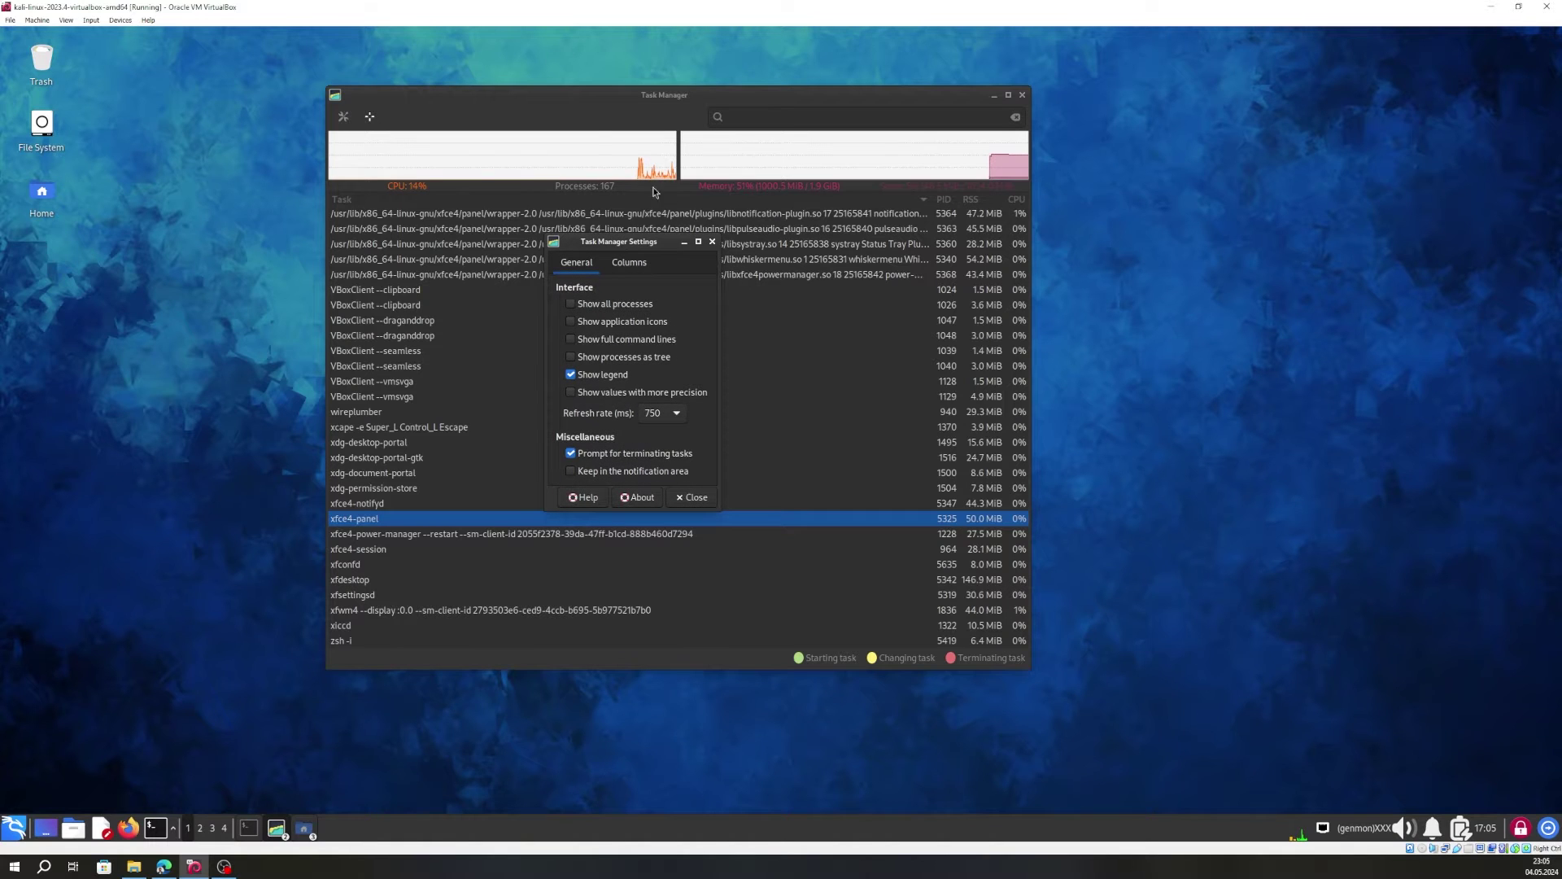
click(583, 306)
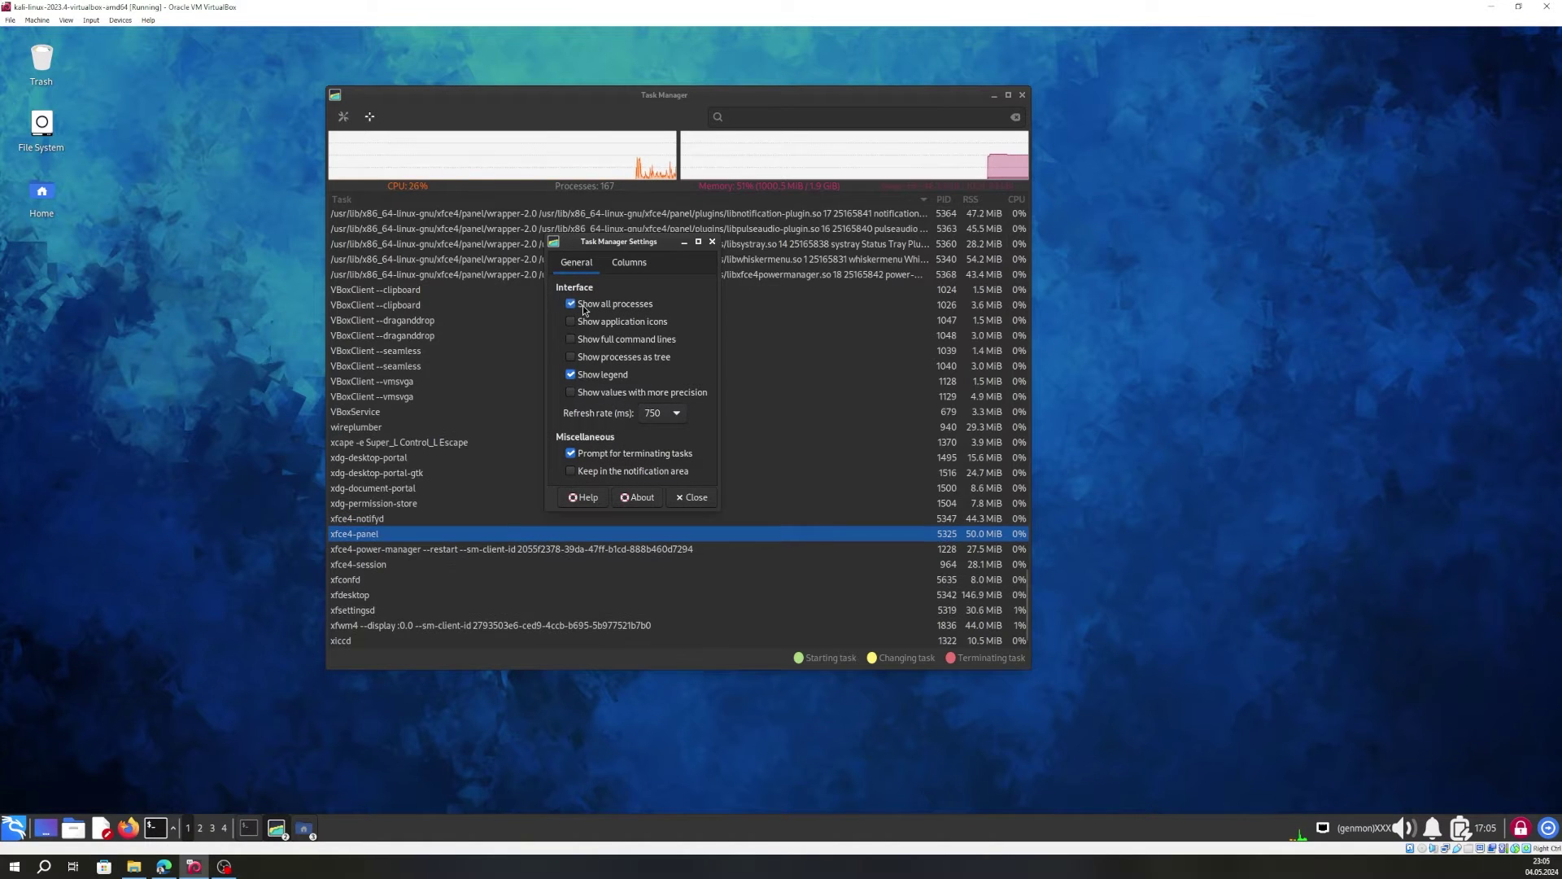
click(583, 307)
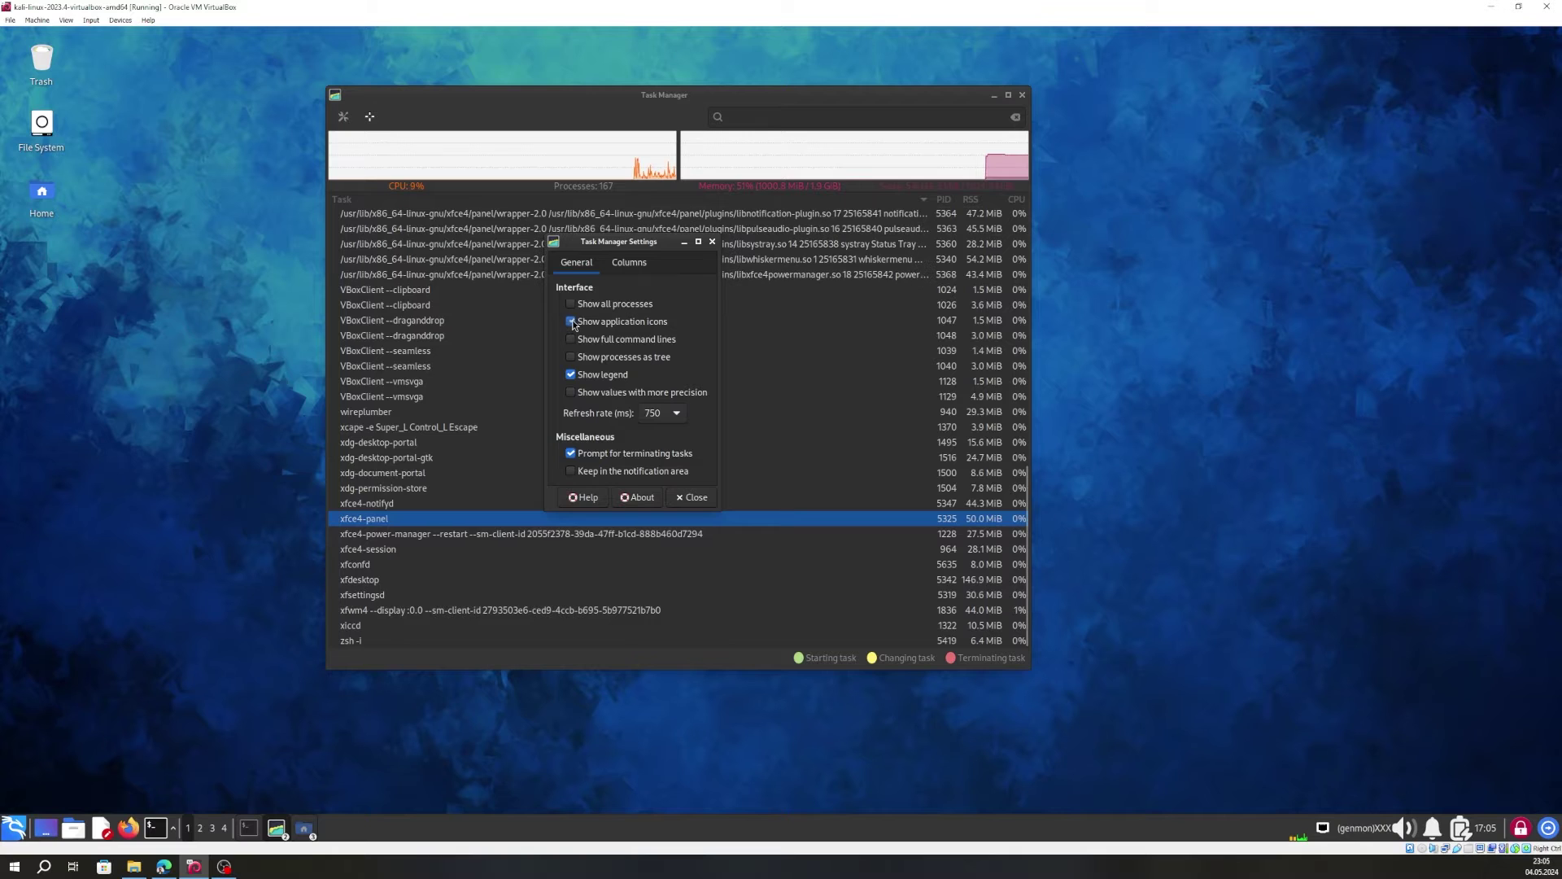
click(571, 322)
click(572, 322)
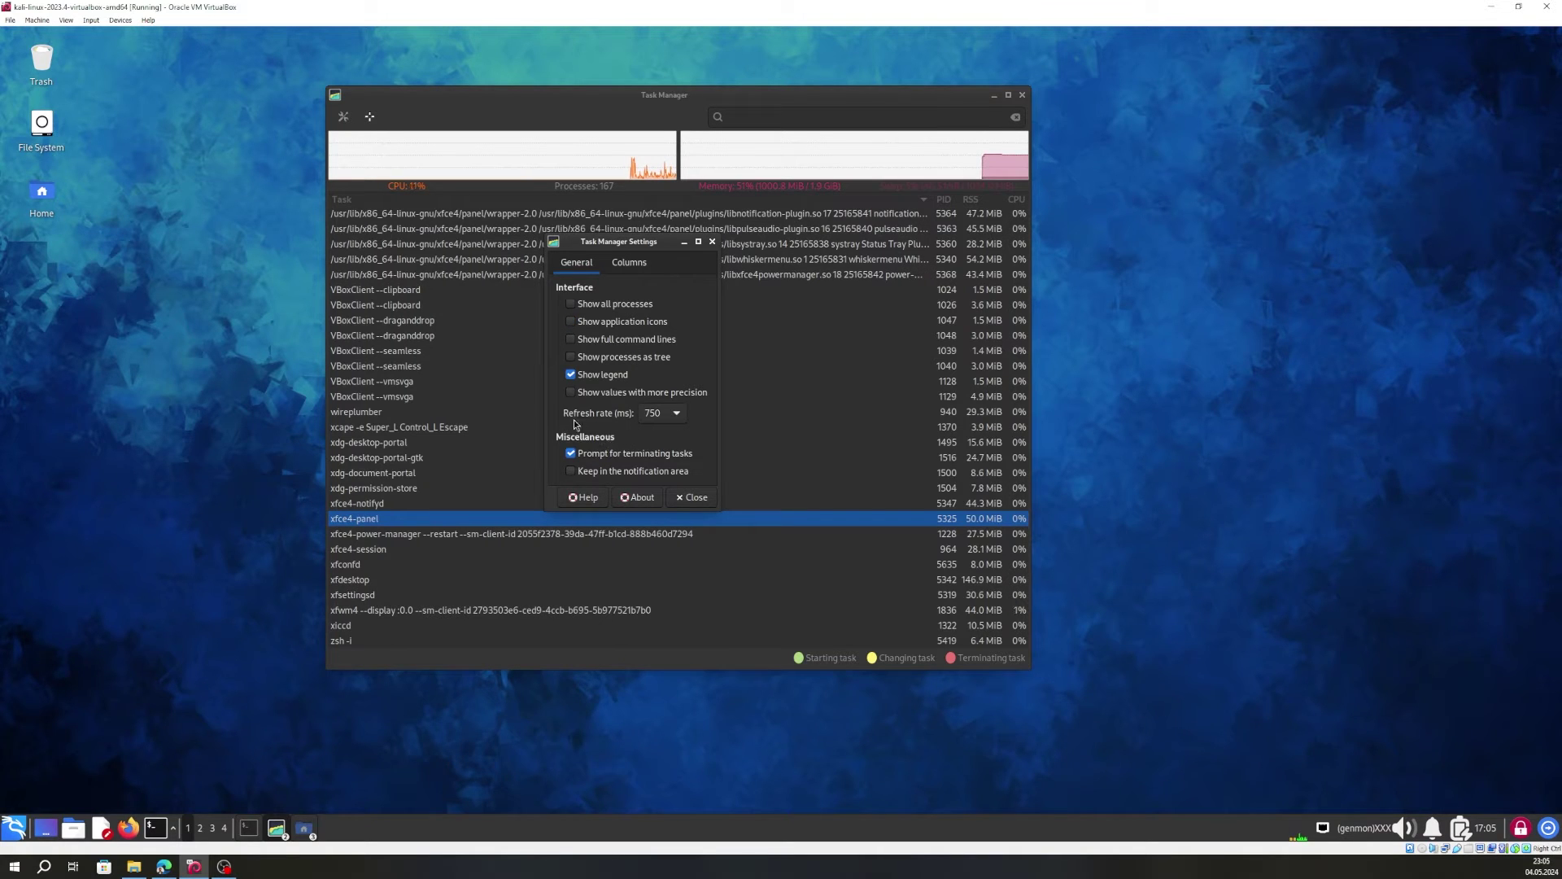
Keep the 750 refresh rate, enable 'Keep in the notification area', and view Columns.
click(675, 415)
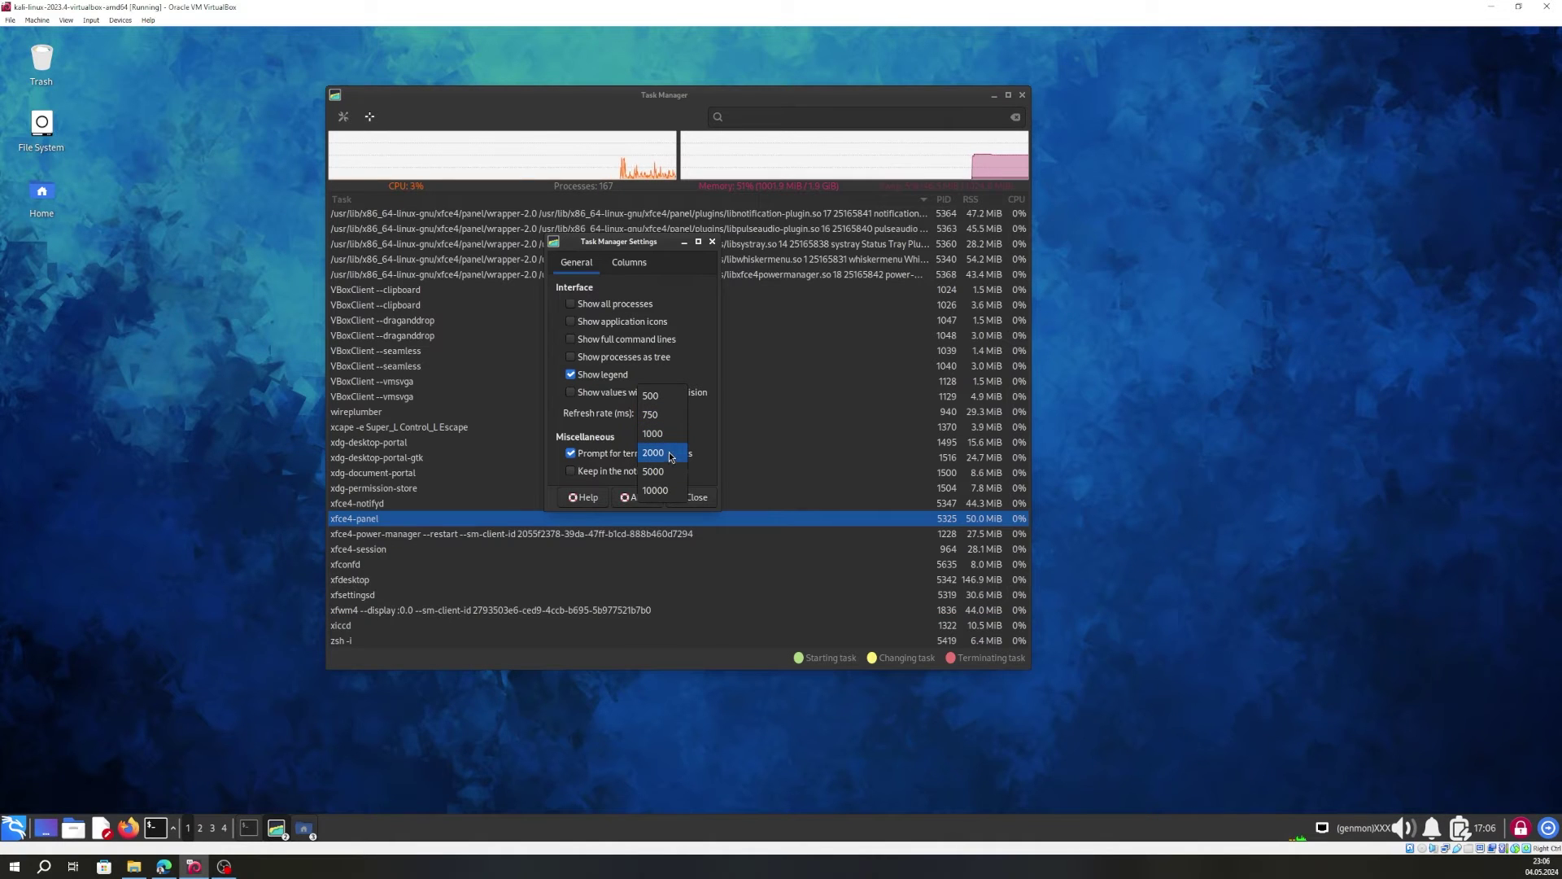
click(701, 412)
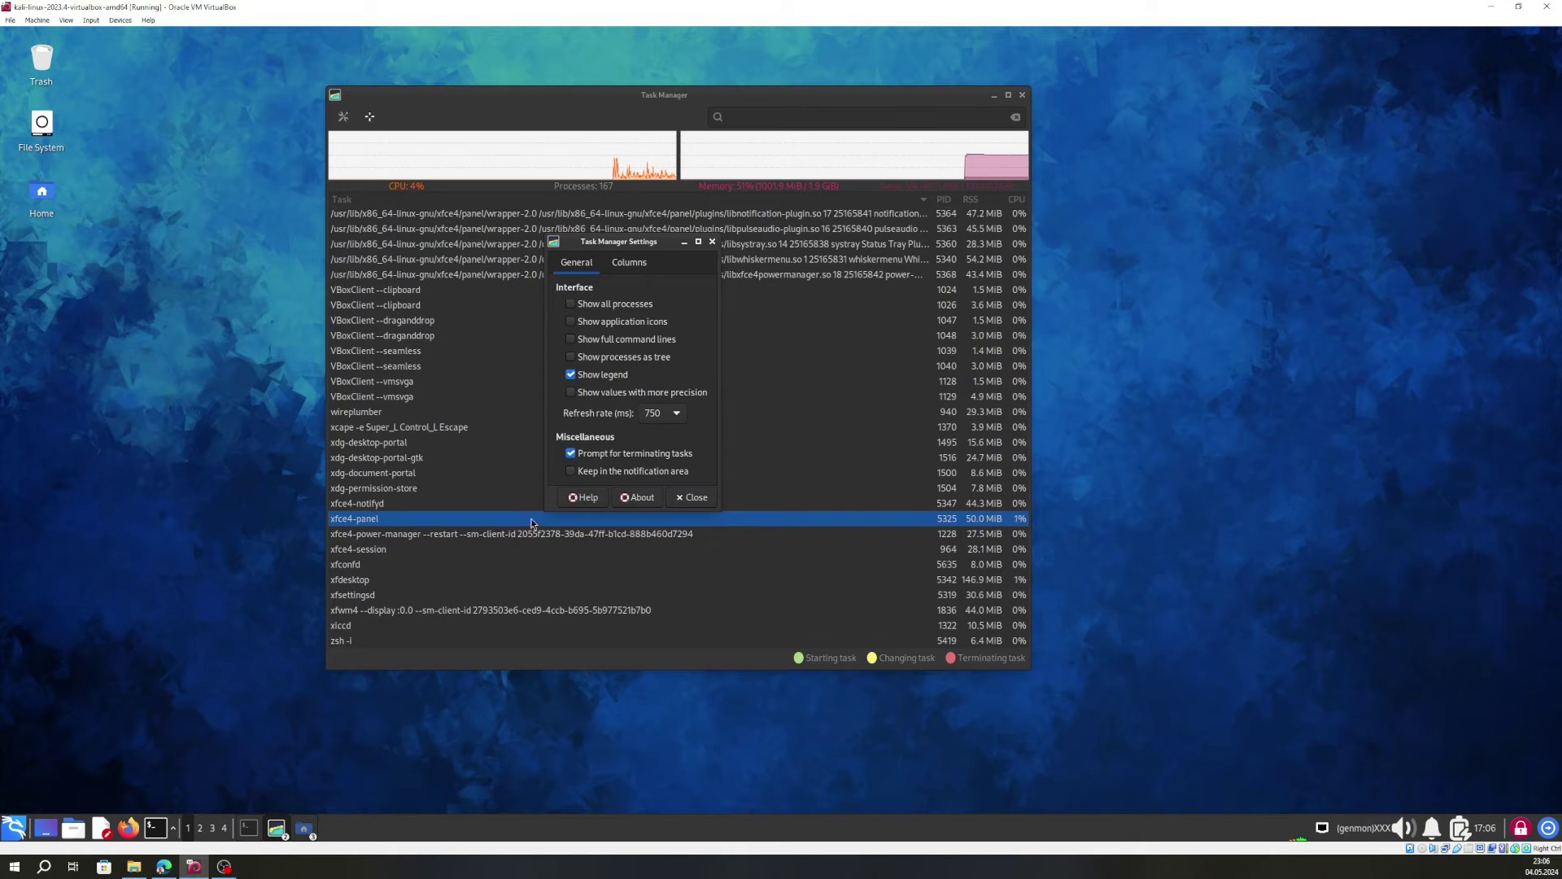
click(572, 471)
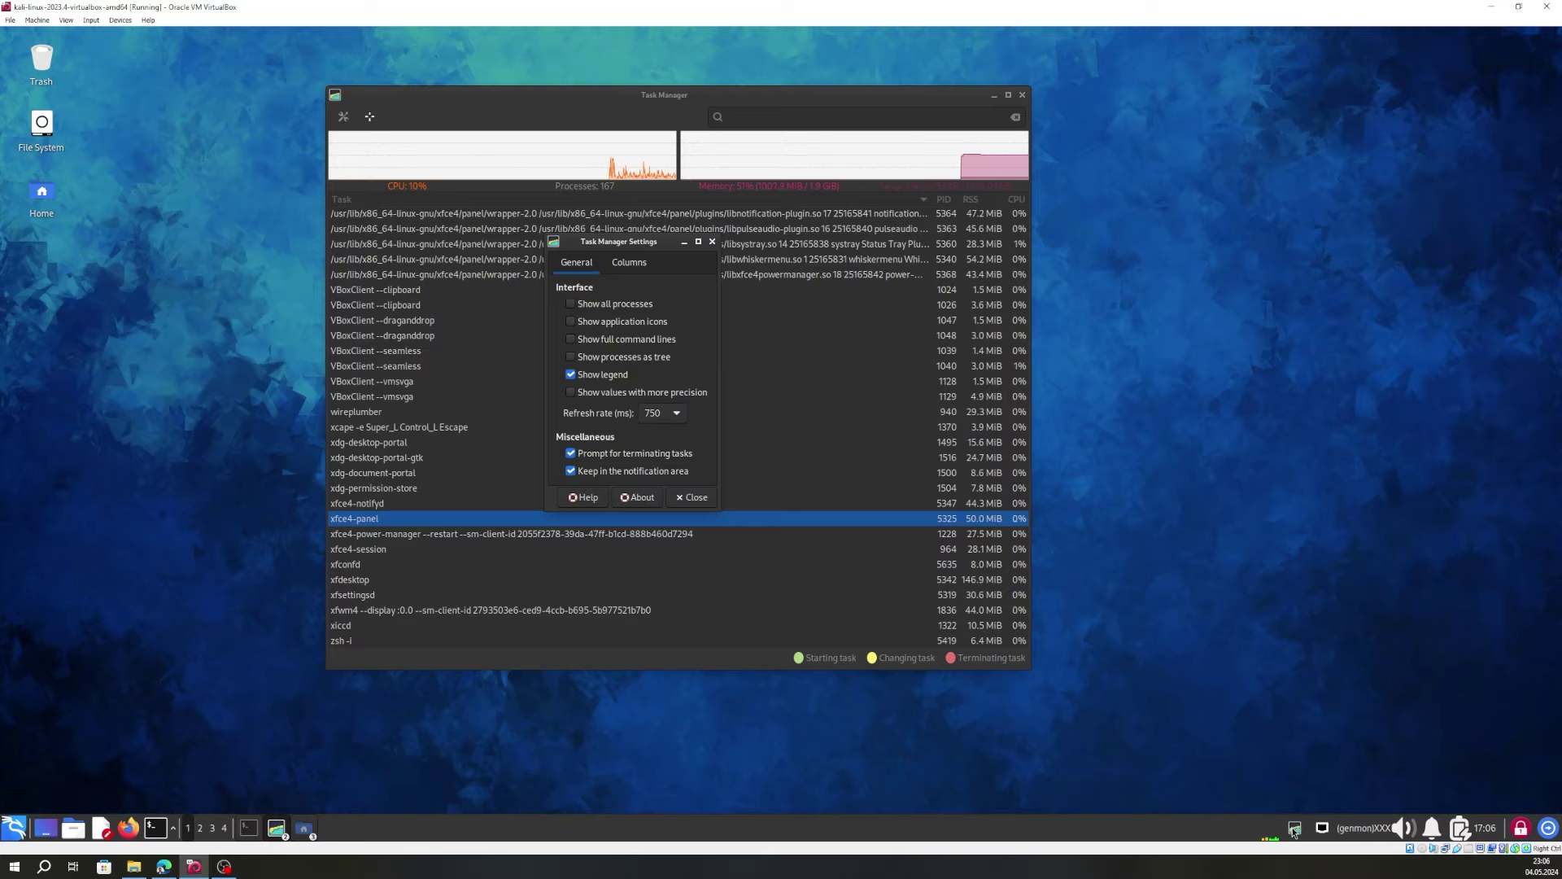
click(613, 267)
drag(602, 242, 912, 283)
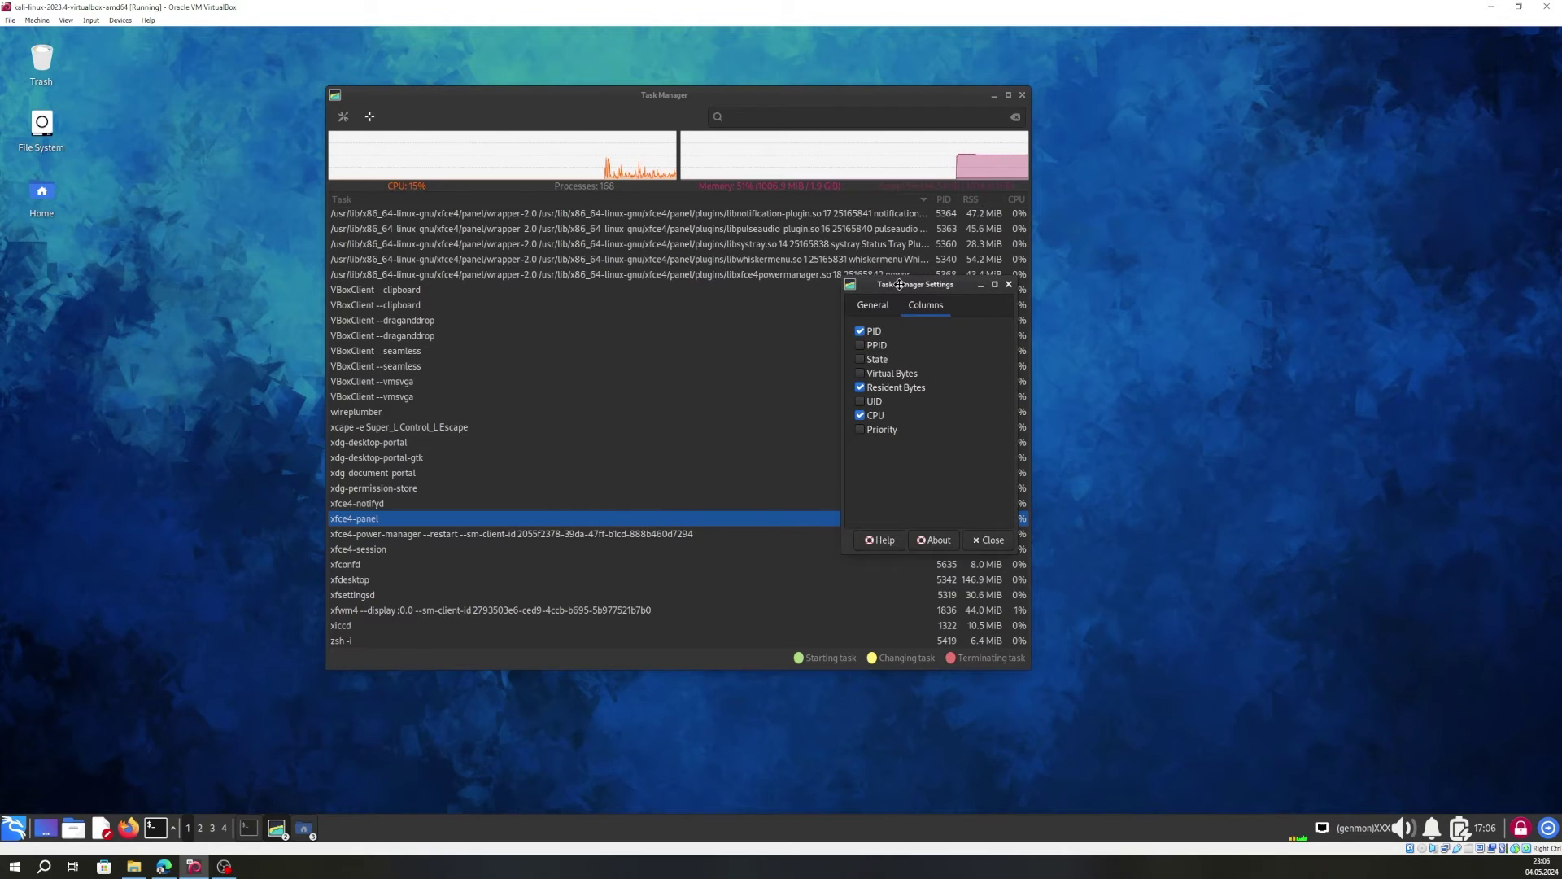
Toggle the PPID and Virtual Bytes columns back off, keeping PID, RSS and CPU, then close settings.
click(875, 344)
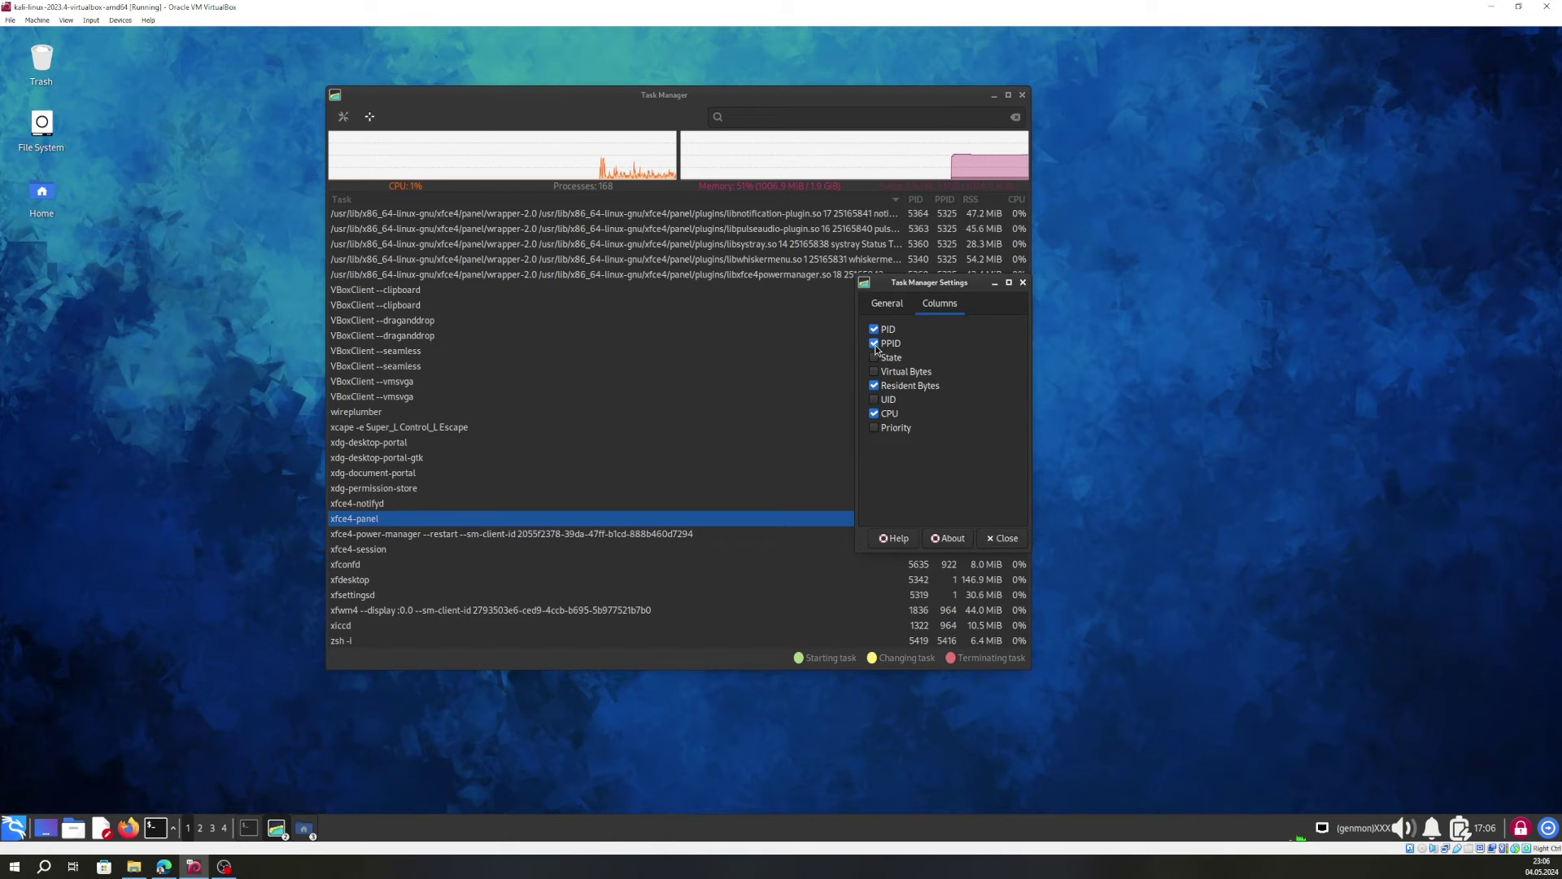
click(875, 344)
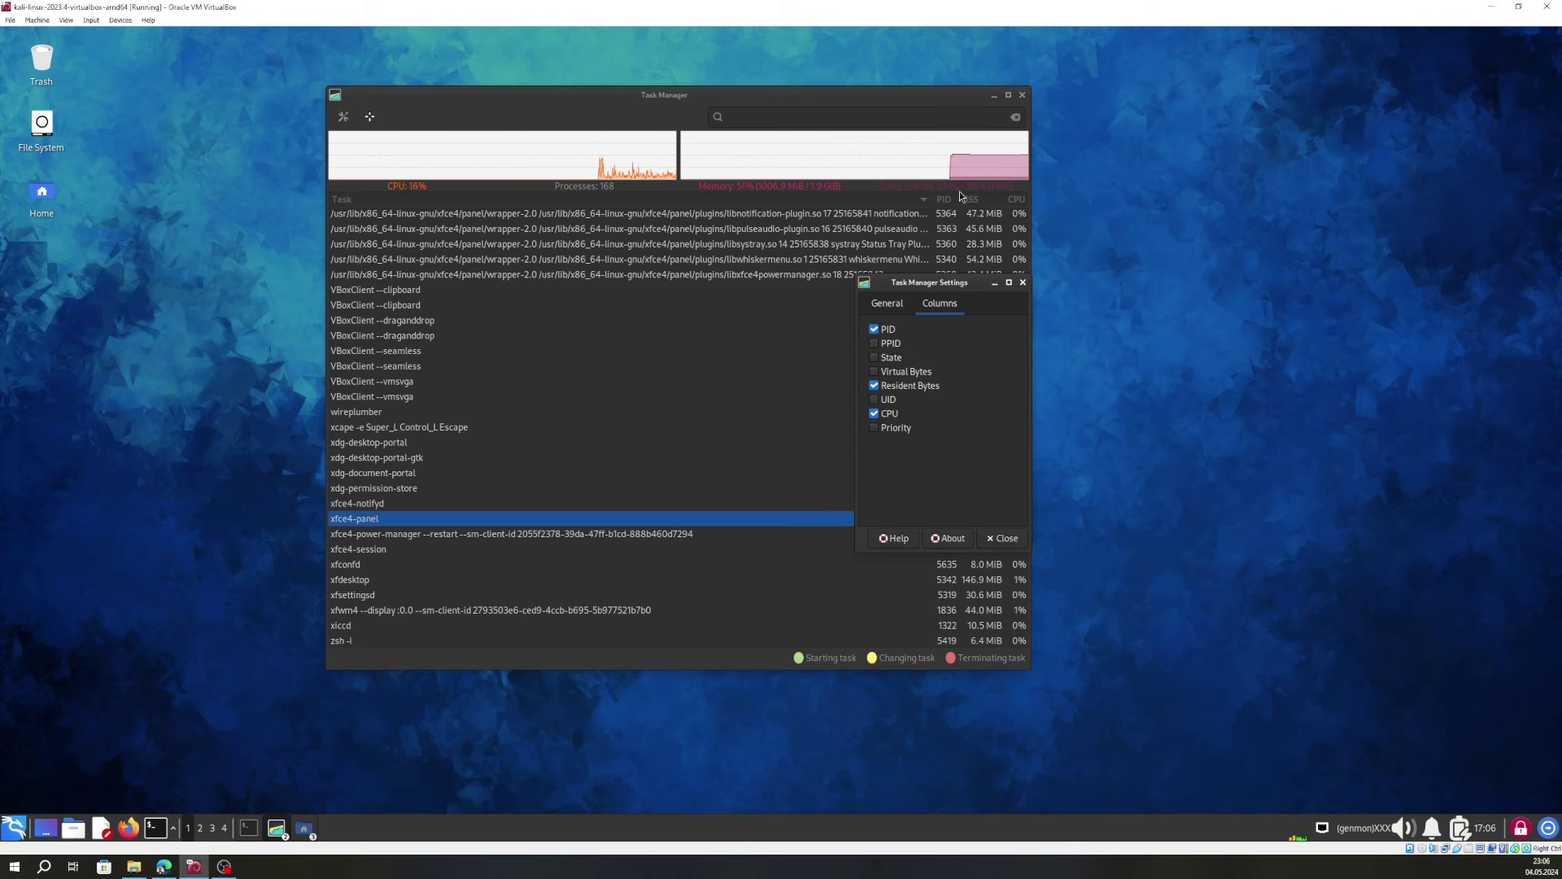
click(876, 372)
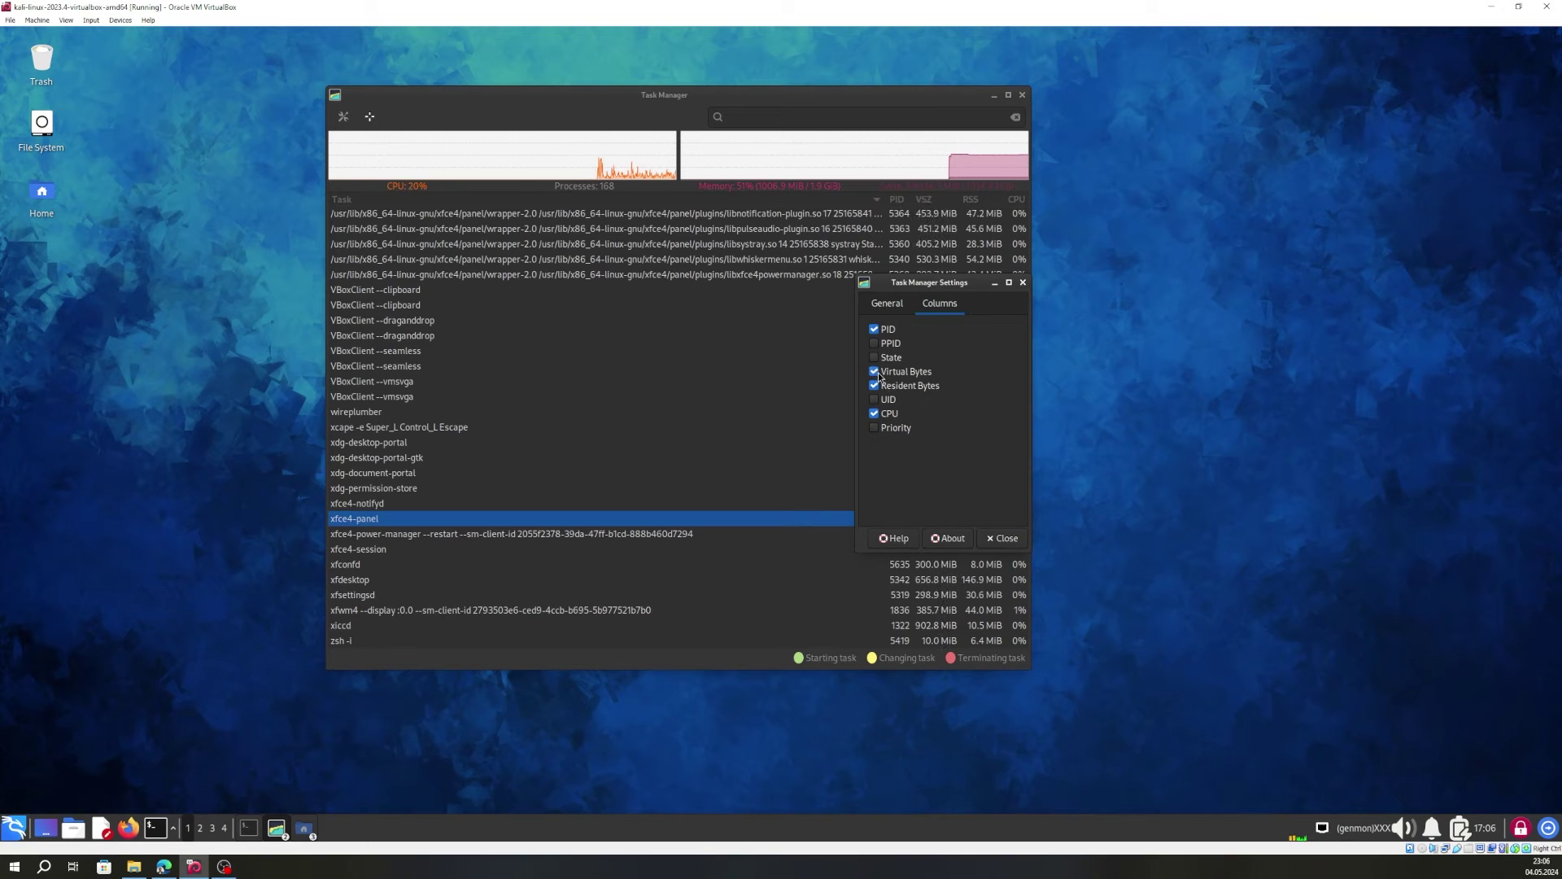
click(879, 376)
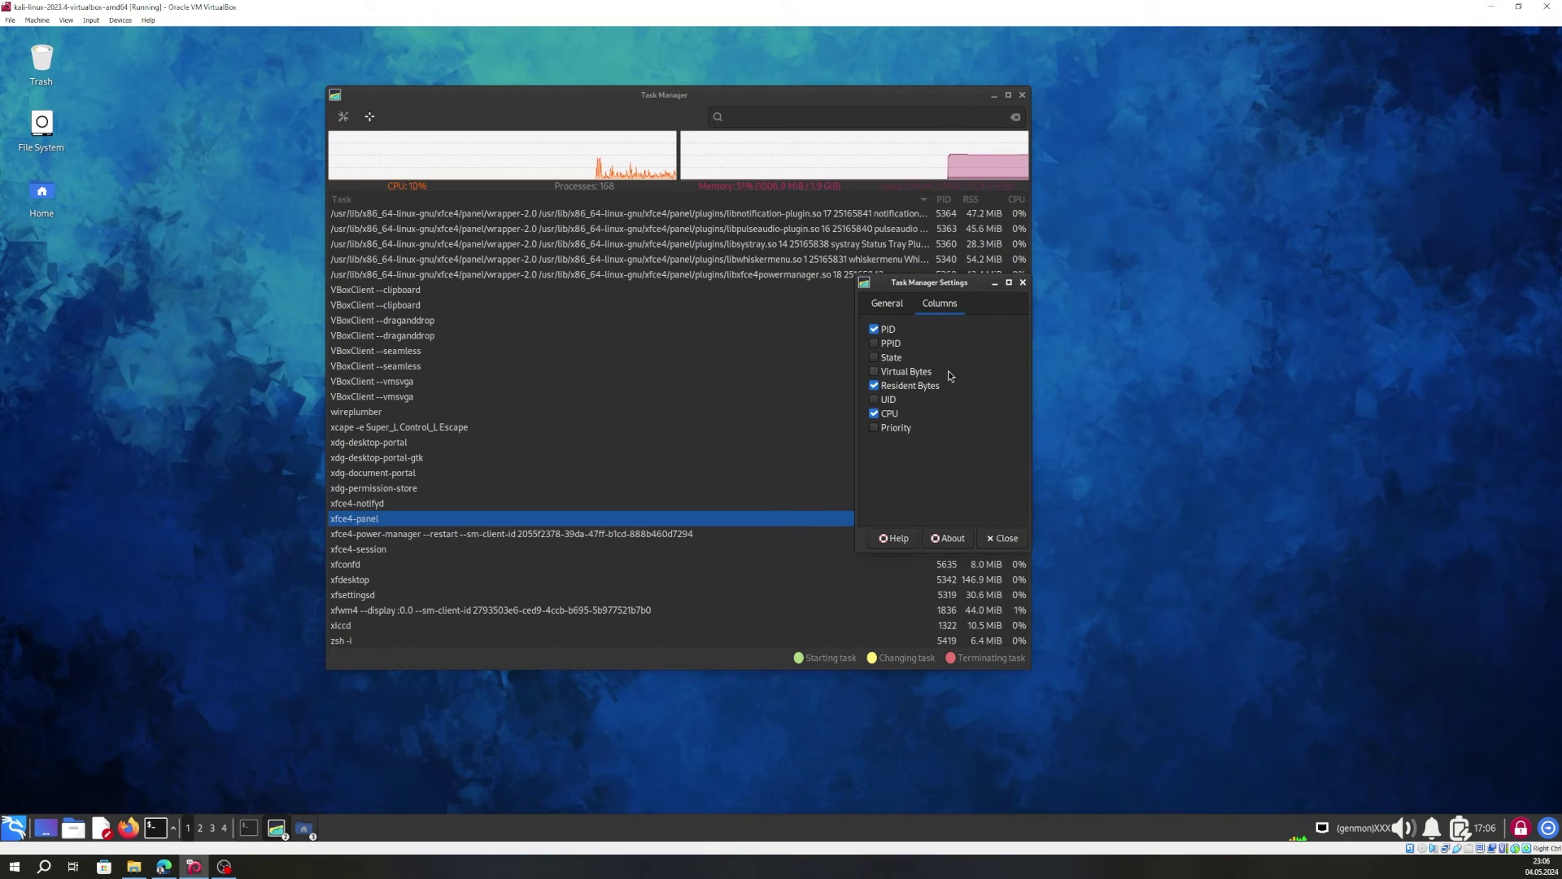
drag(924, 284, 883, 279)
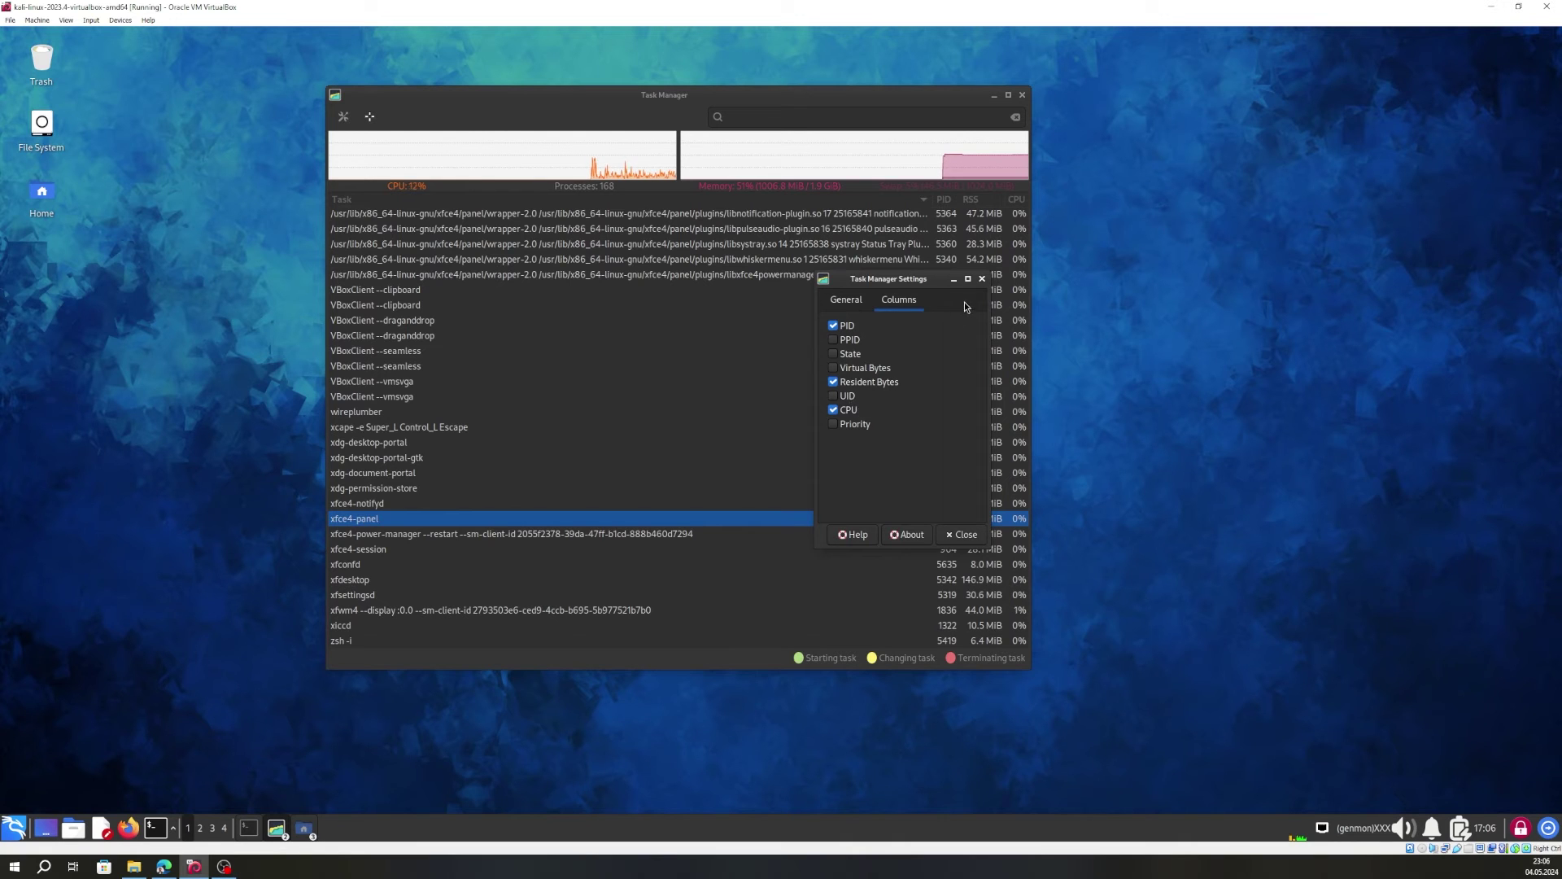
click(982, 279)
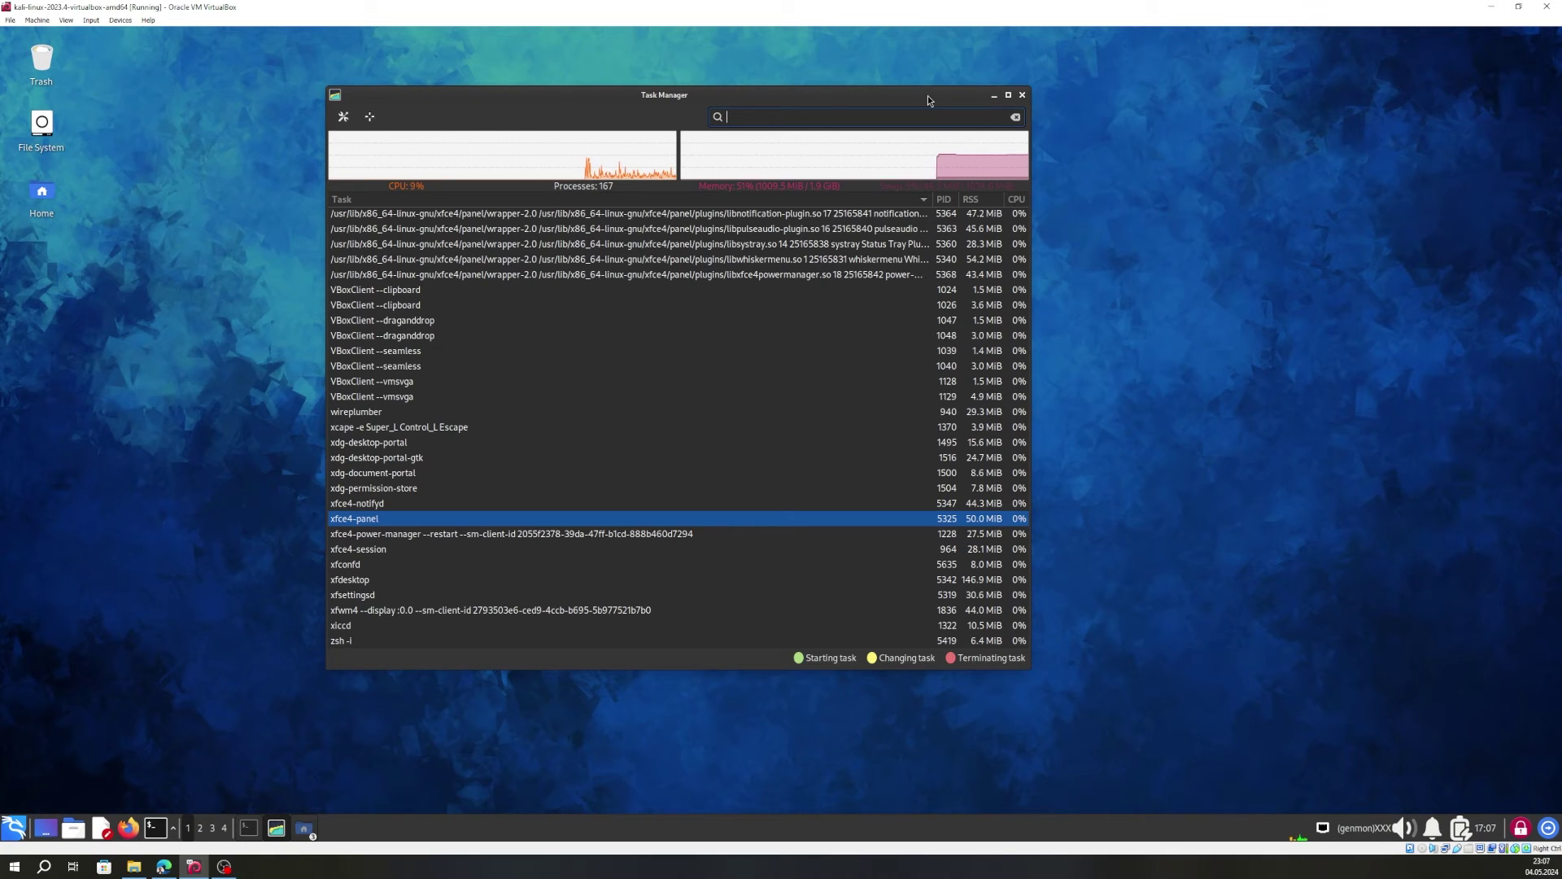
Minimize Task Manager and open a new QTerminal window from the panel.
click(994, 98)
click(160, 828)
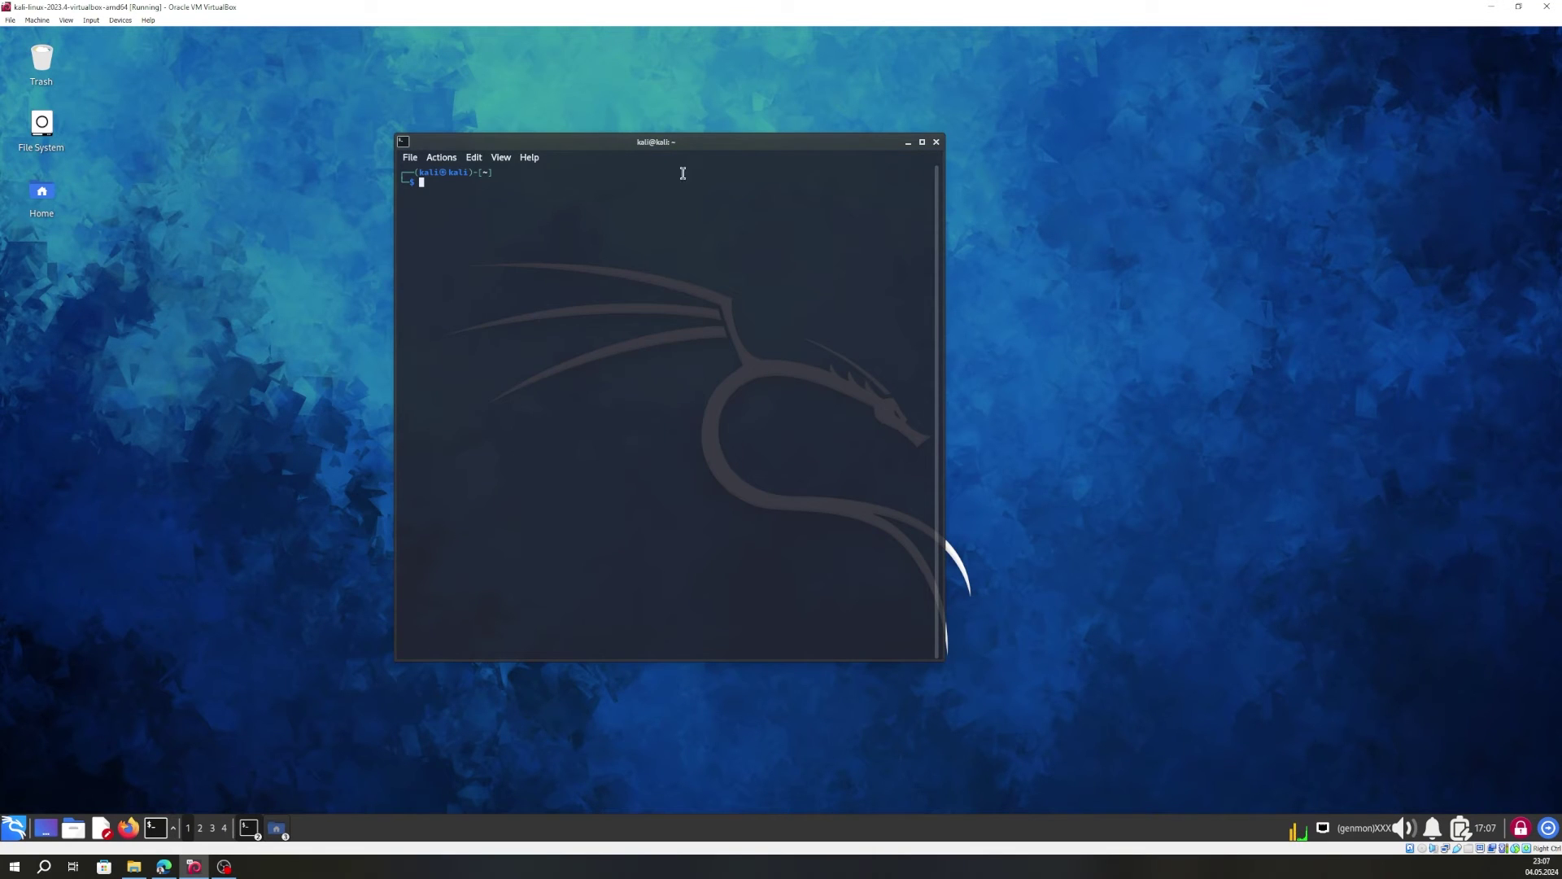
drag(705, 145, 811, 145)
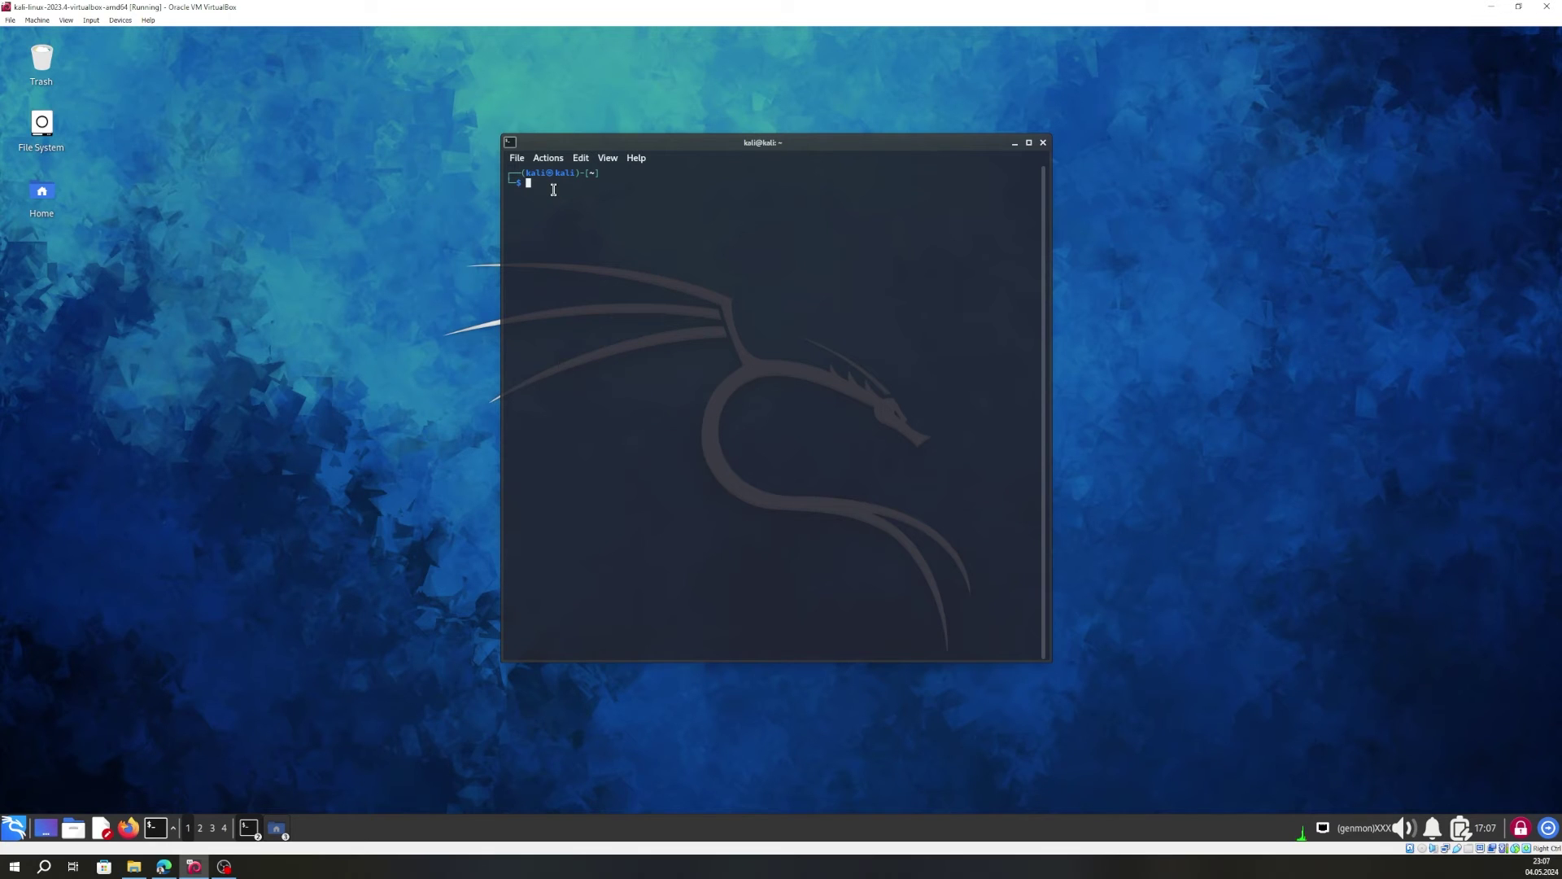
Run top to view the 160-task process table, then quit it with q.
text(top)
key(Return)
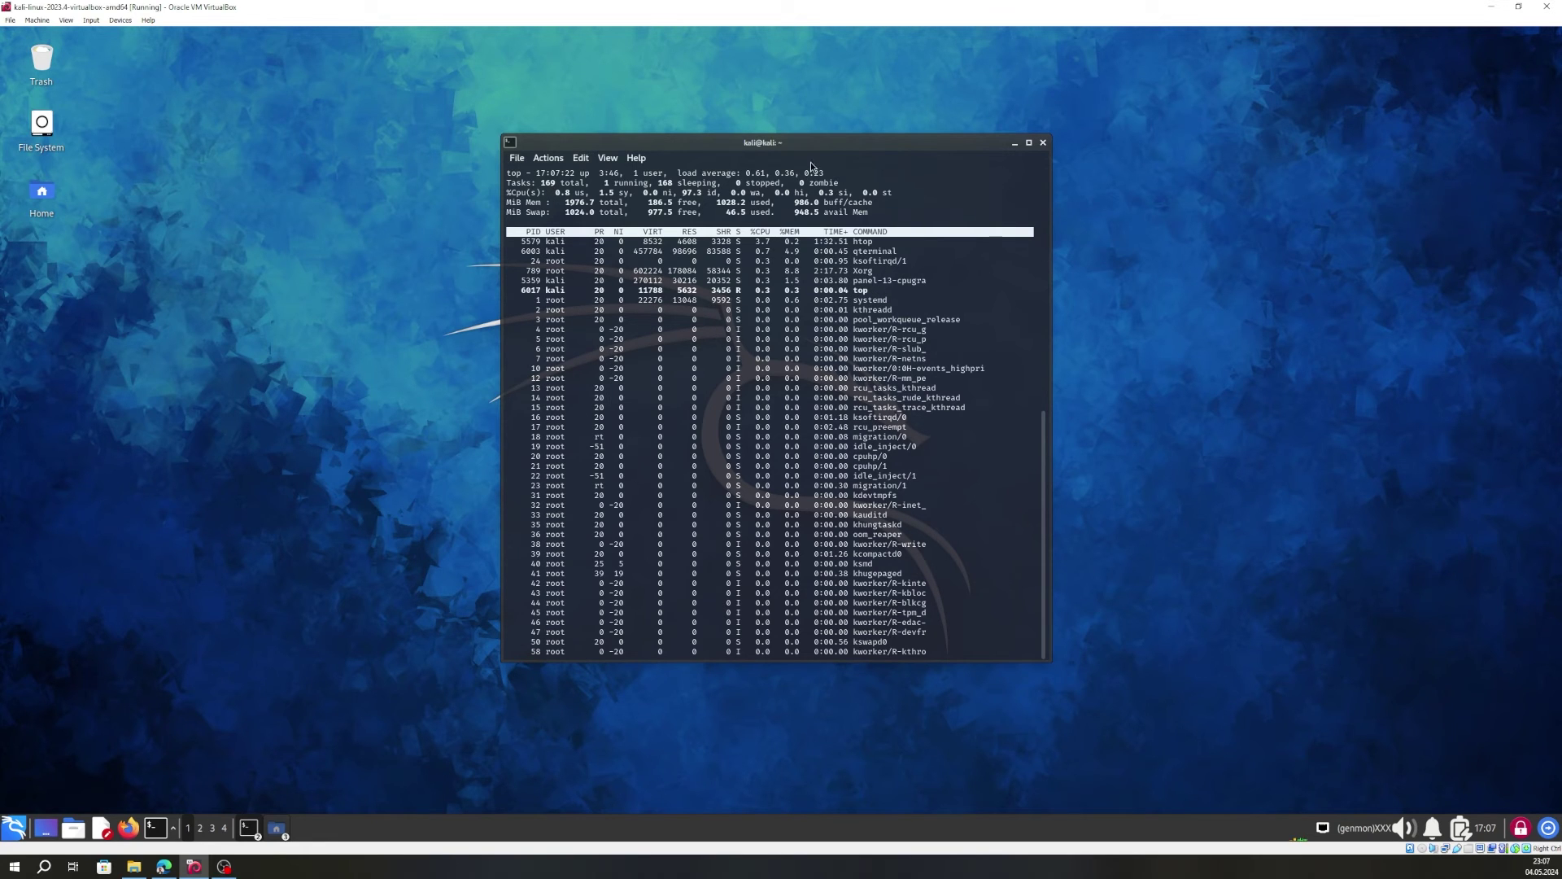
drag(814, 148, 737, 128)
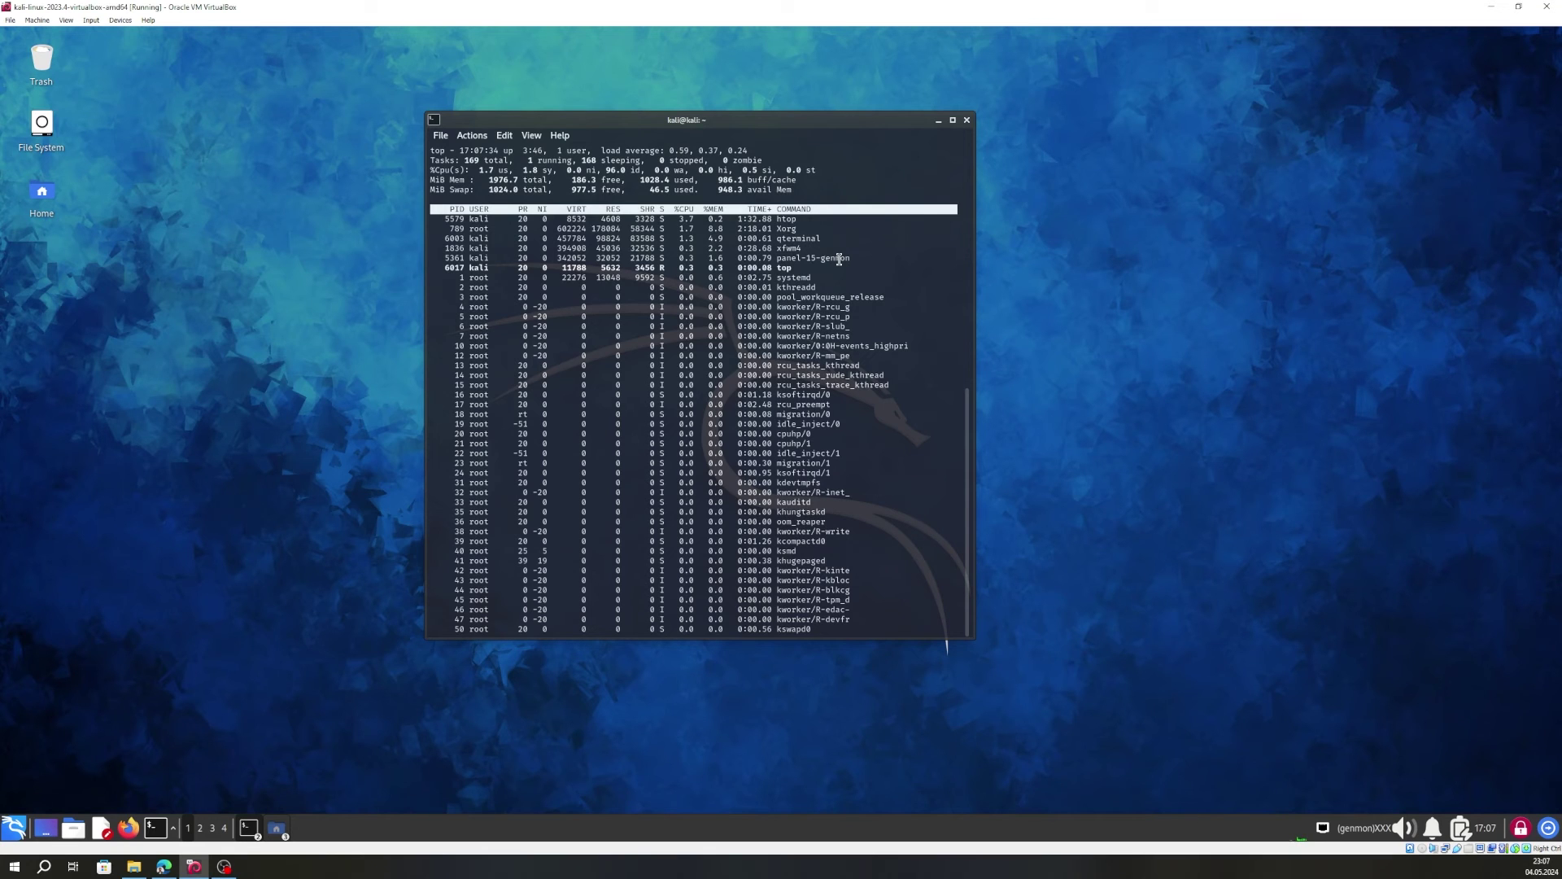
key(q)
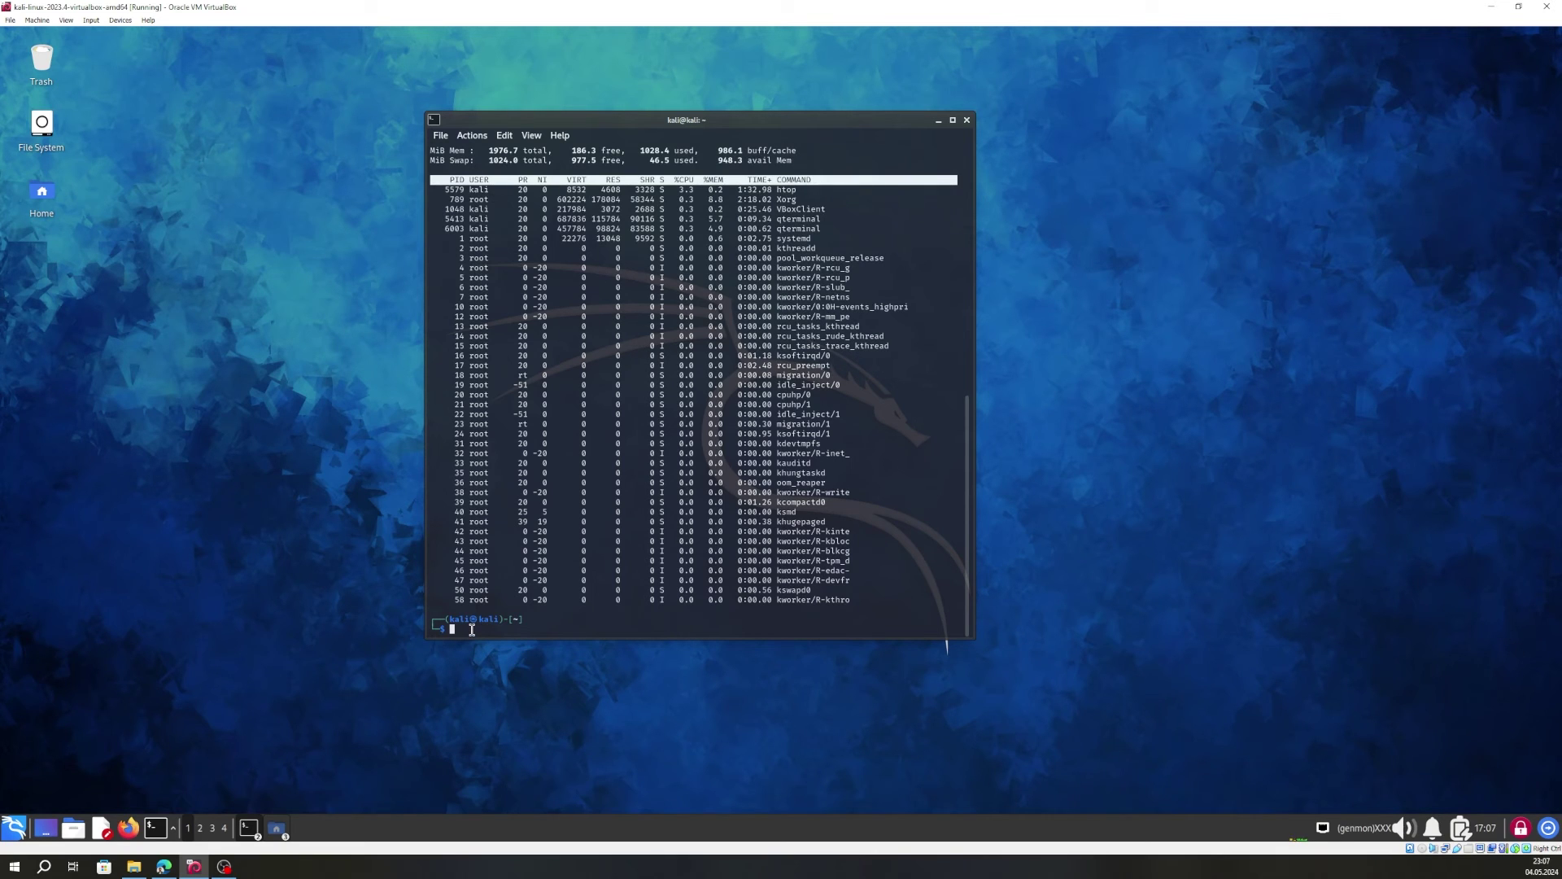
Run htop to show CPU and memory meters with 93 tasks and 235 threads.
text(htop)
key(Return)
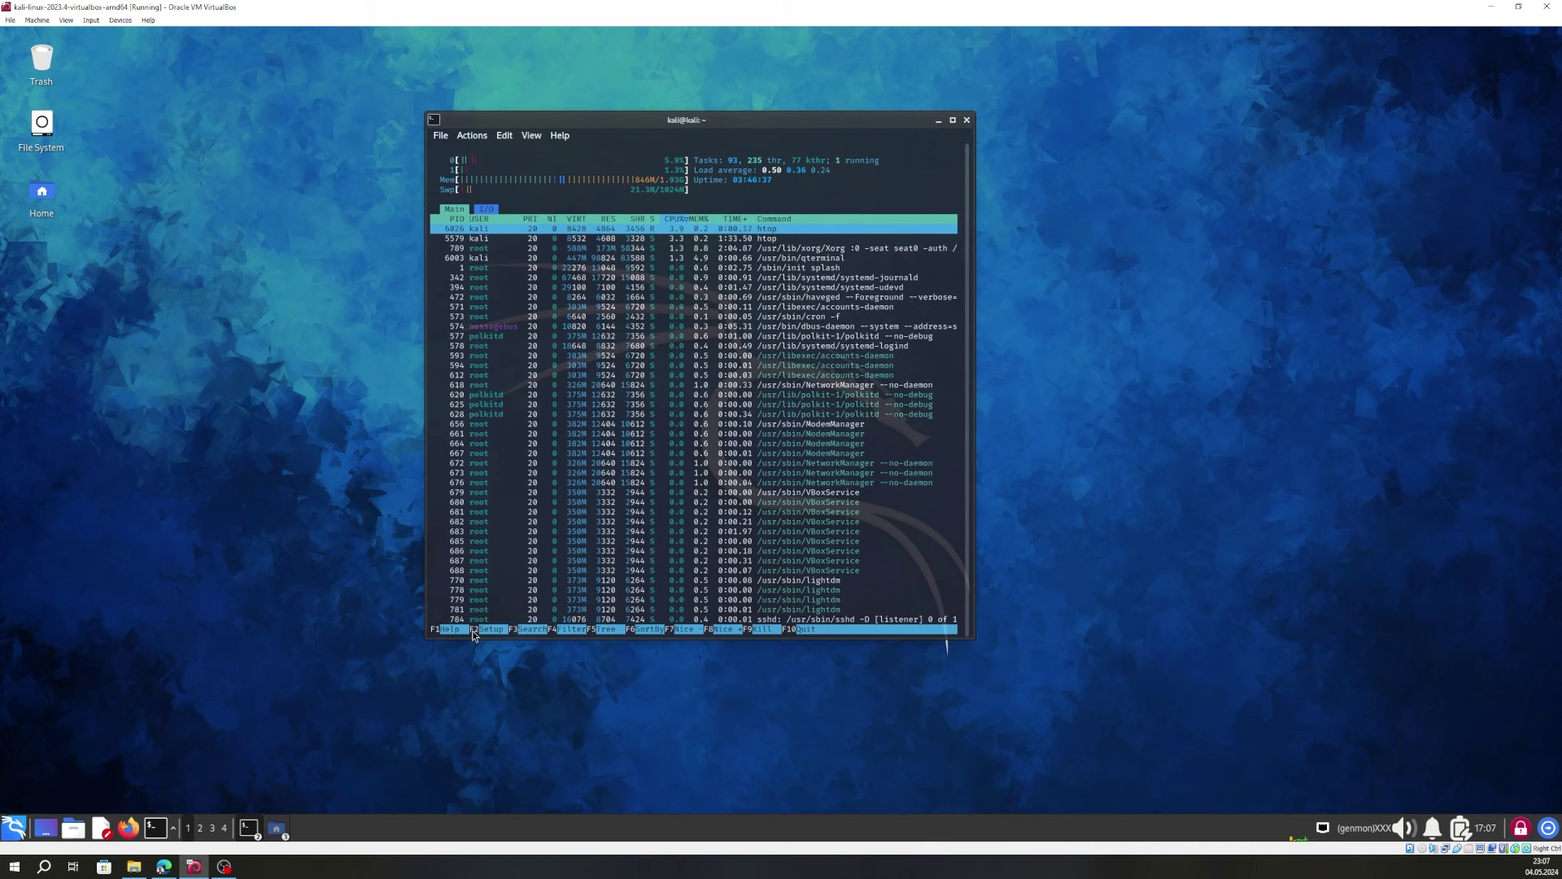